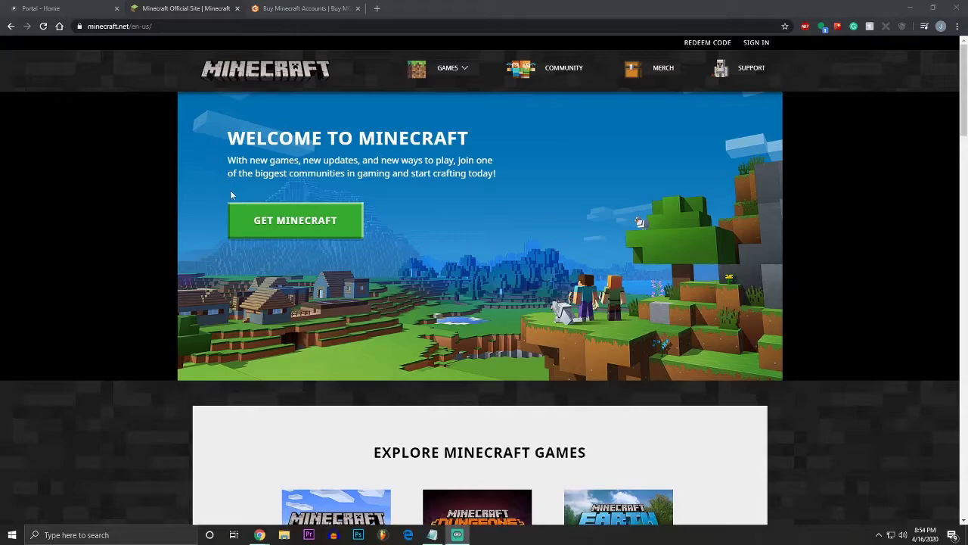
Open the store page for Minecraft: Java Edition, selecting Computer and PC as the platform.
click(316, 226)
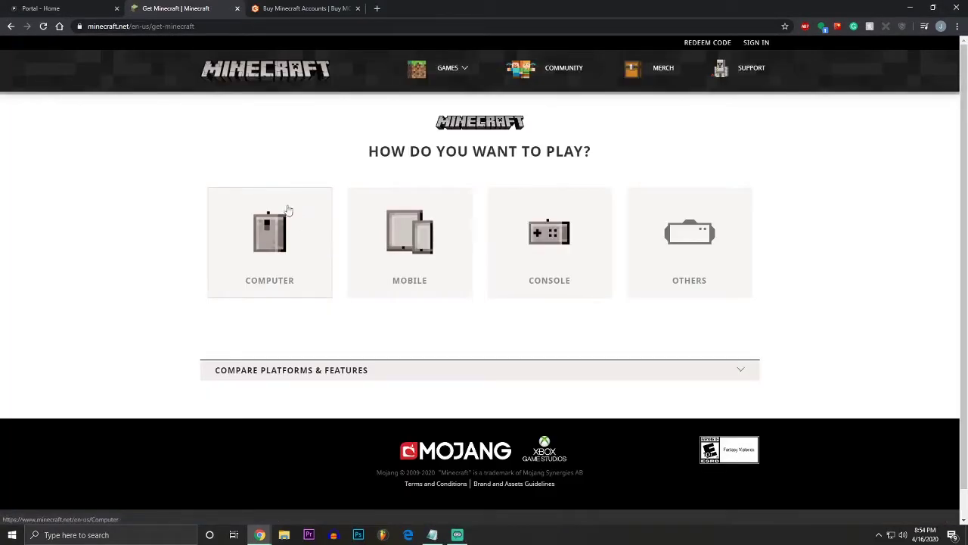
click(269, 244)
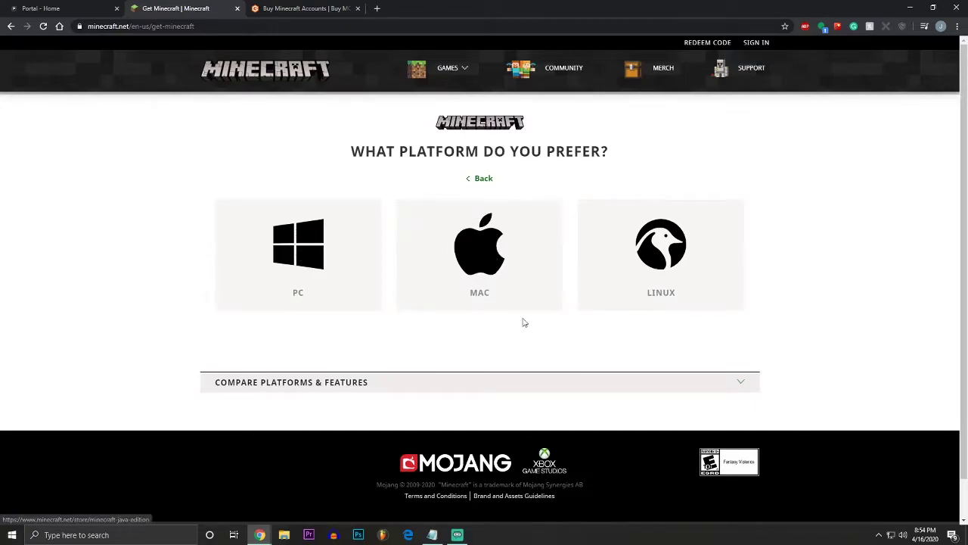
click(308, 268)
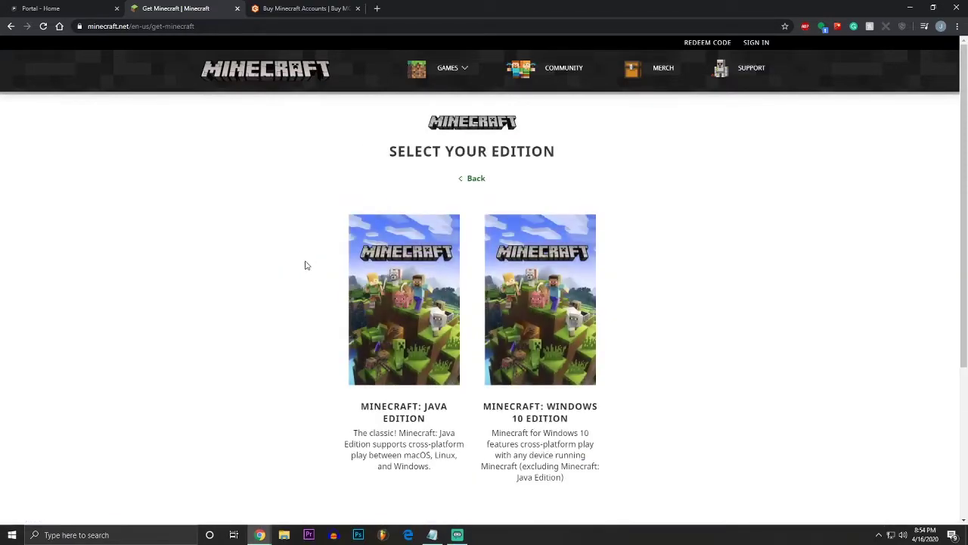
scroll(305, 265, down, 2)
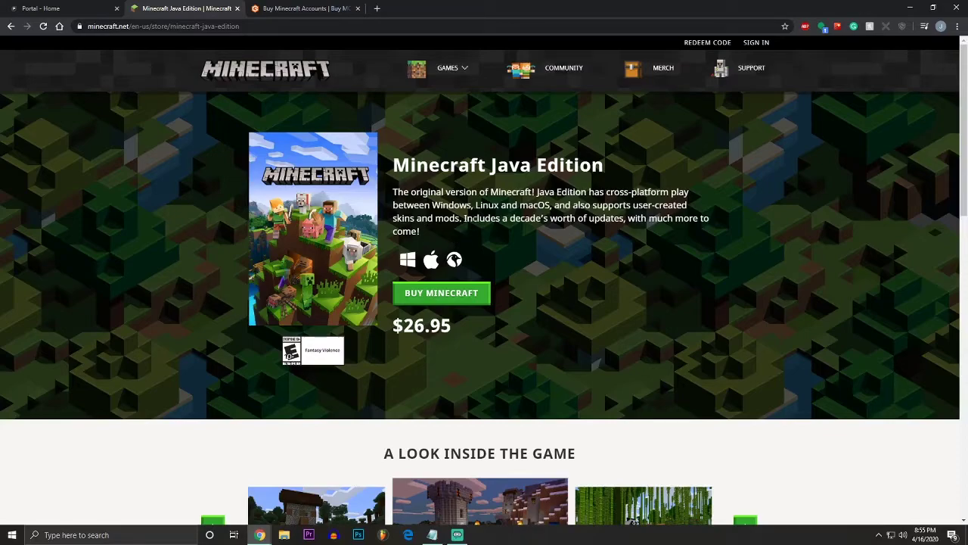
Browse the Minecraft account offers on iGVault to compare their prices.
click(322, 10)
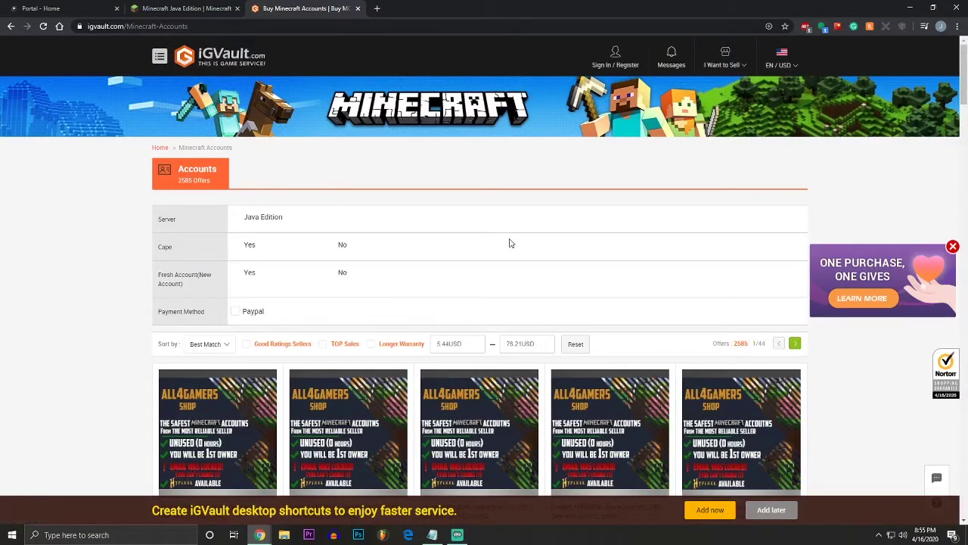
scroll(509, 242, down, 2)
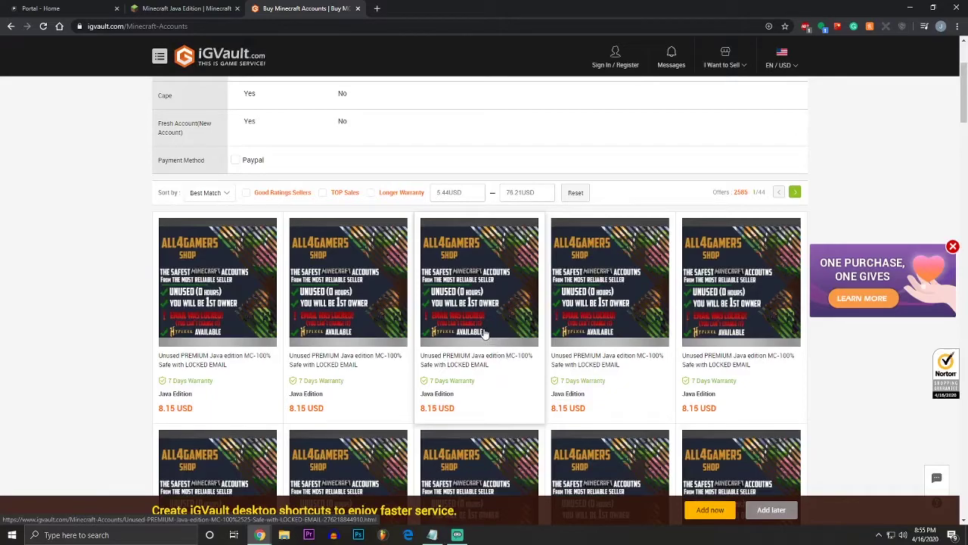
scroll(480, 327, down, 3)
scroll(477, 324, up, 1)
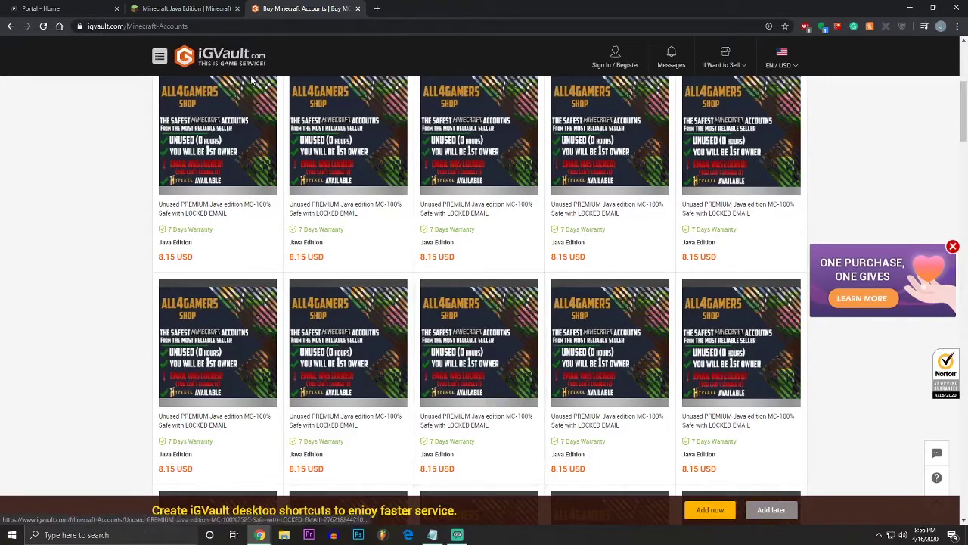
Return to the official Minecraft Java Edition page and start the purchase to reach the Mojang account registration form.
click(171, 8)
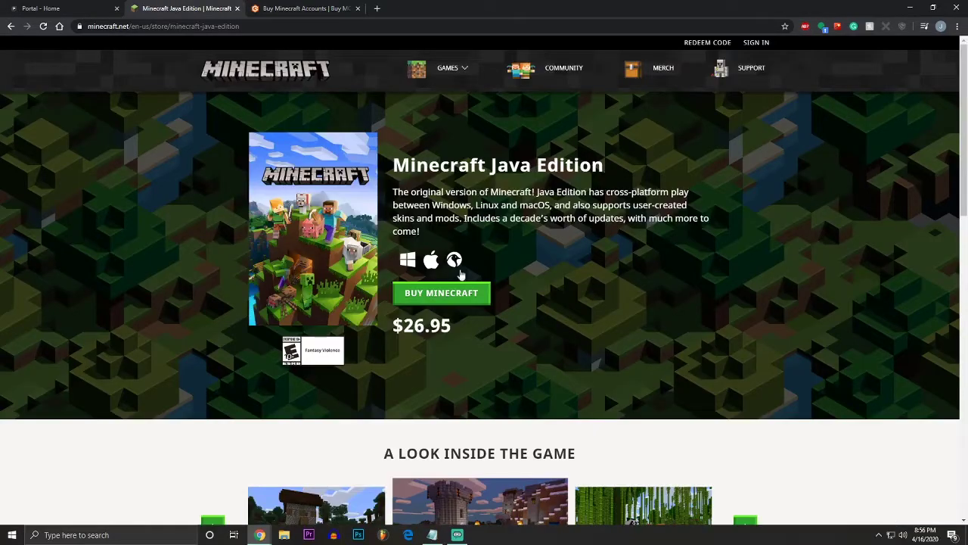
click(441, 292)
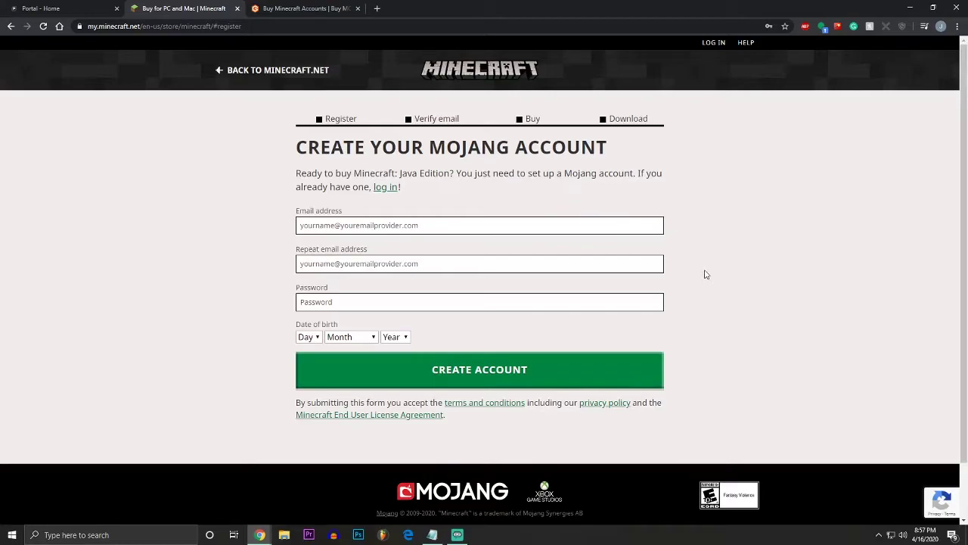
Switch to the Minecraft Launcher and start creating a new Java Edition installation.
key(super)
text(min)
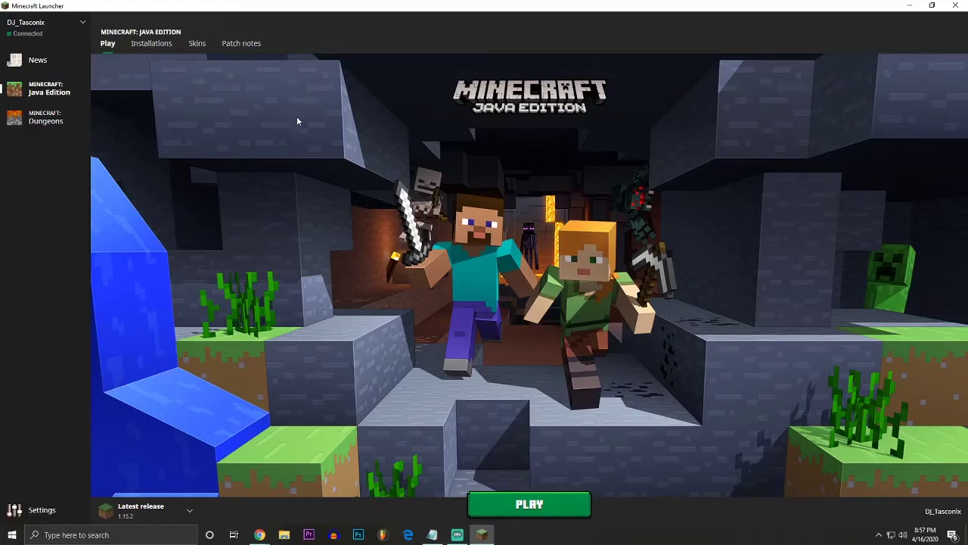
click(151, 47)
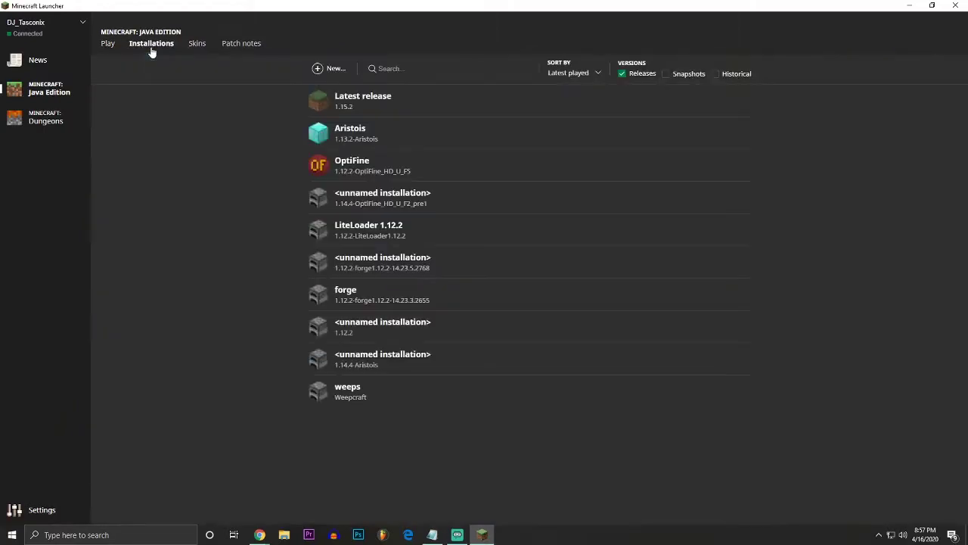
click(318, 70)
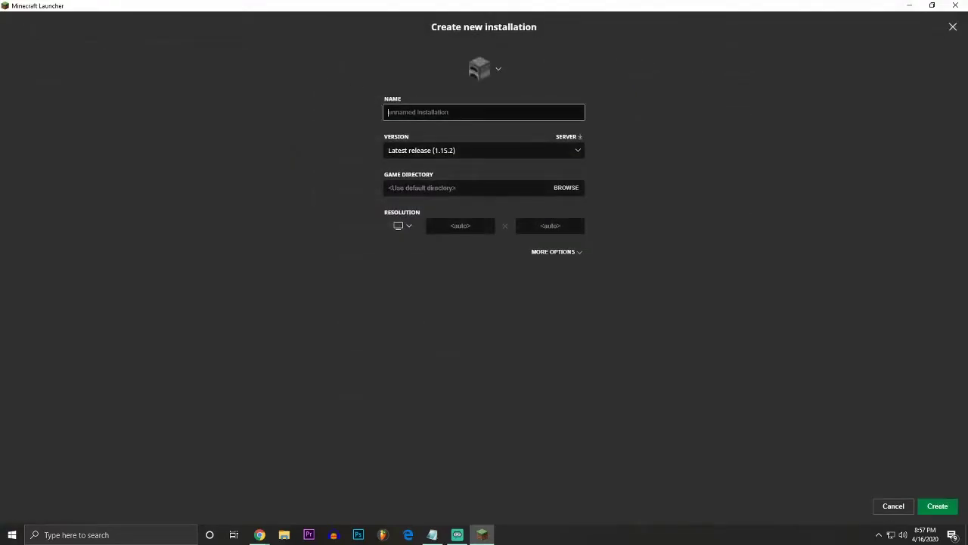
Name the new installation Portal and set its version to release 1.13.2.
text(Po)
text(ra)
text(tal)
click(580, 151)
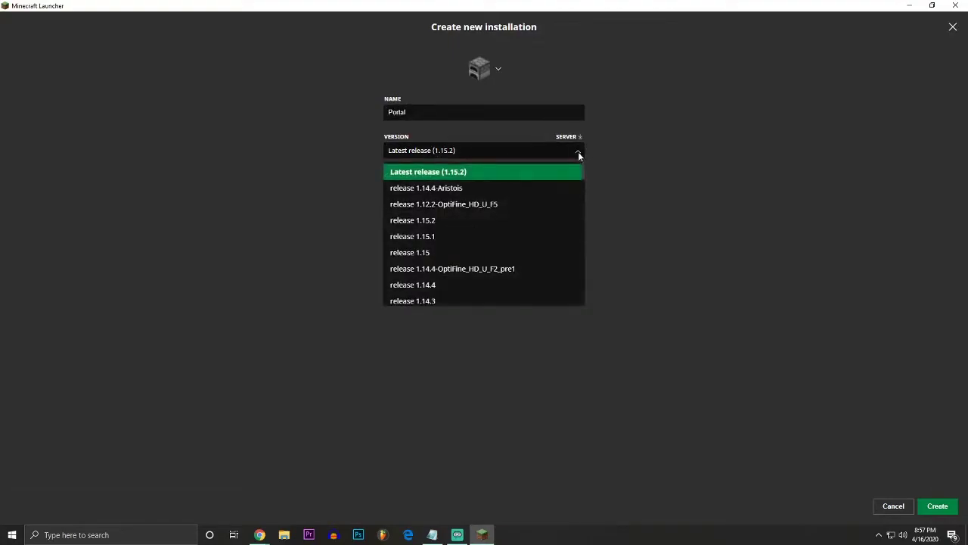
scroll(509, 202, down, 3)
scroll(507, 201, down, 6)
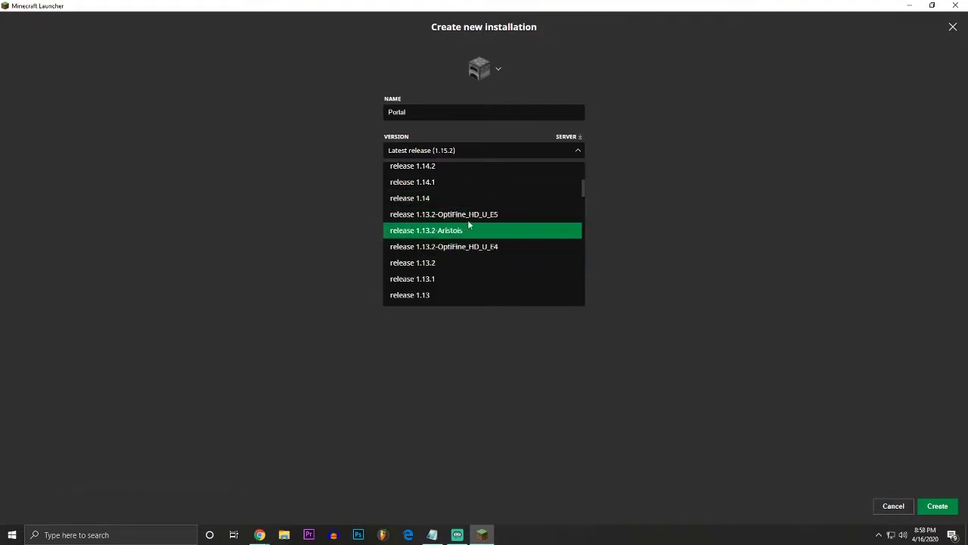
click(433, 265)
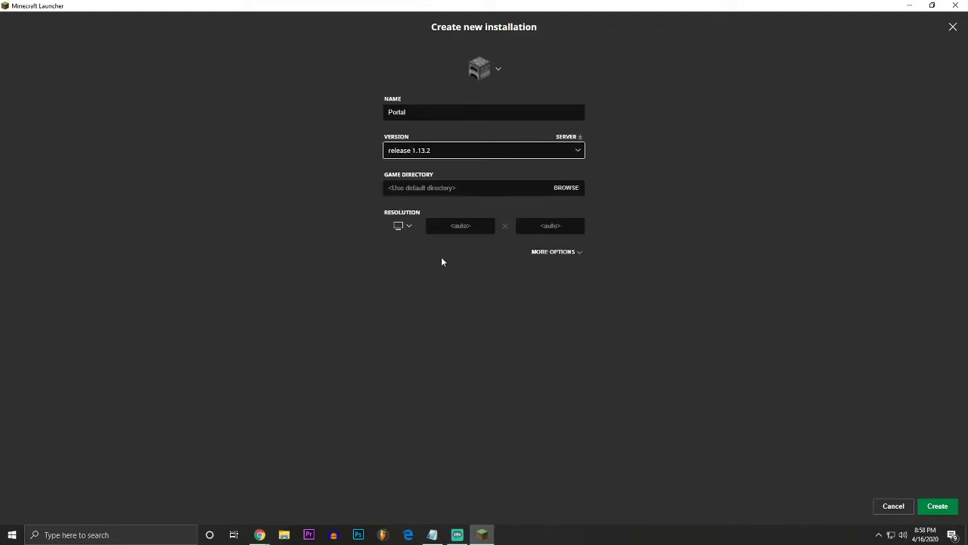
Replace the installation's JVM arguments with -Xmx4G -Xms4G.
click(546, 253)
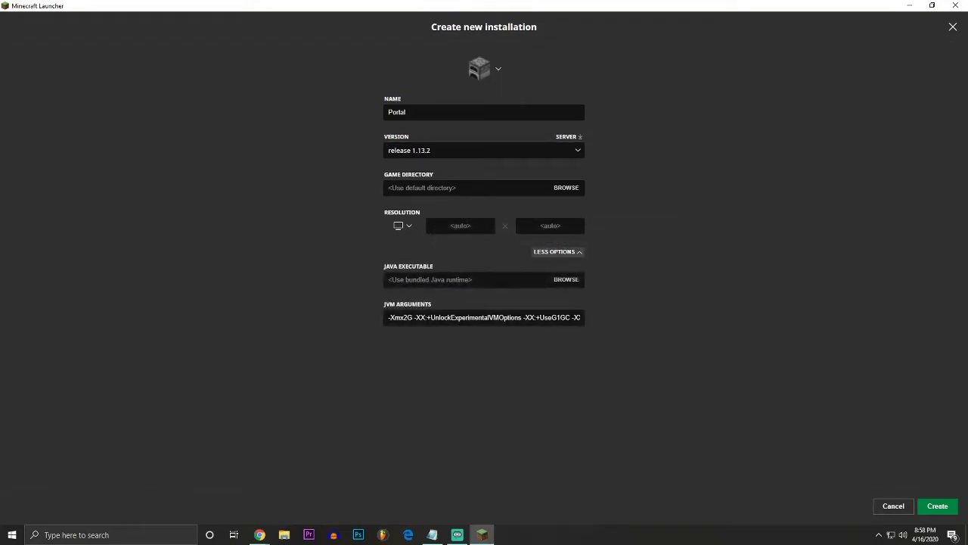
key(alt+Tab)
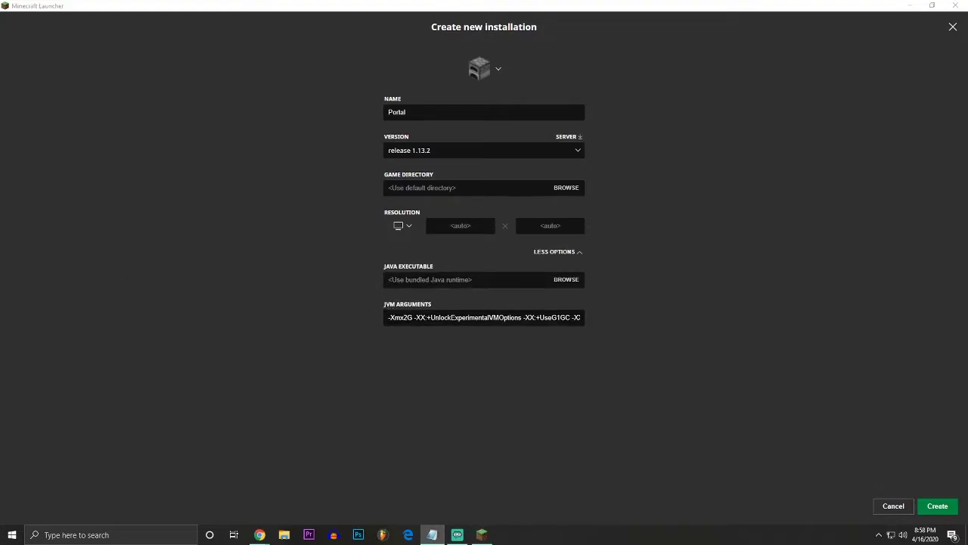
click(485, 317)
key(ctrl+a)
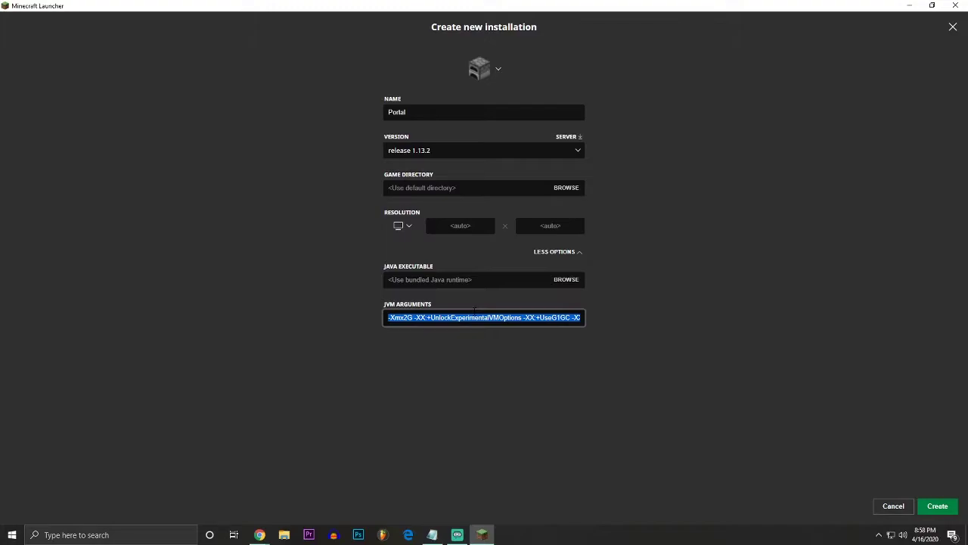
text(-Xmx4G -Xms4G)
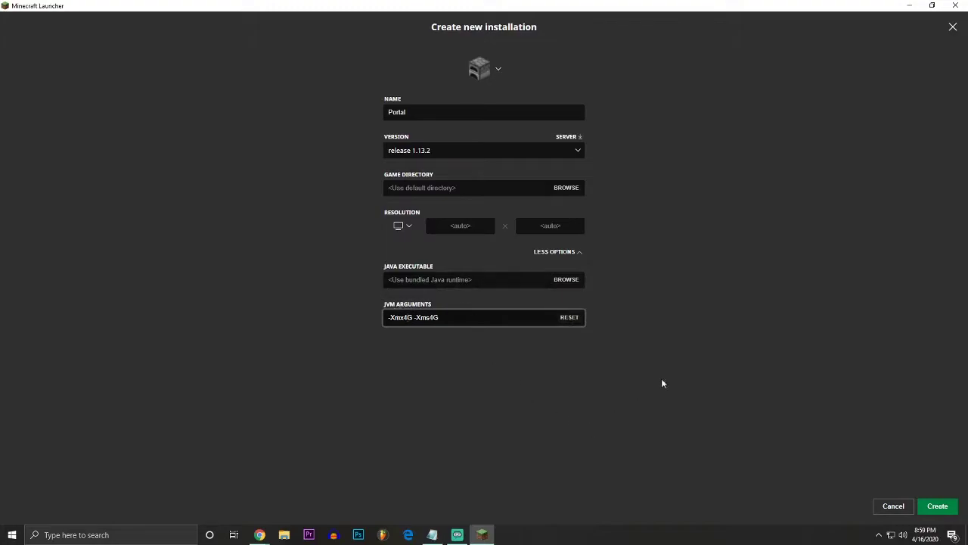
Create the Portal installation and launch the game from it in a maximized window.
click(936, 506)
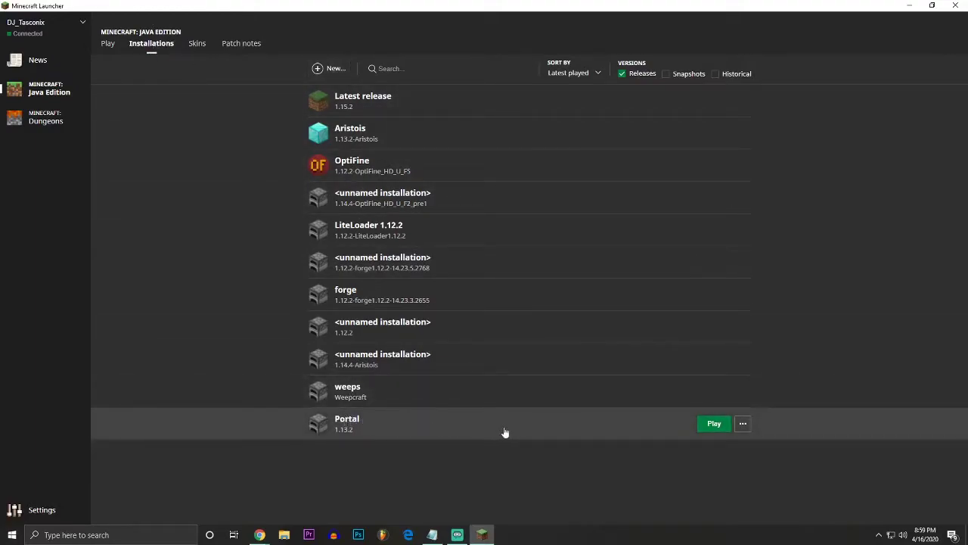
click(713, 424)
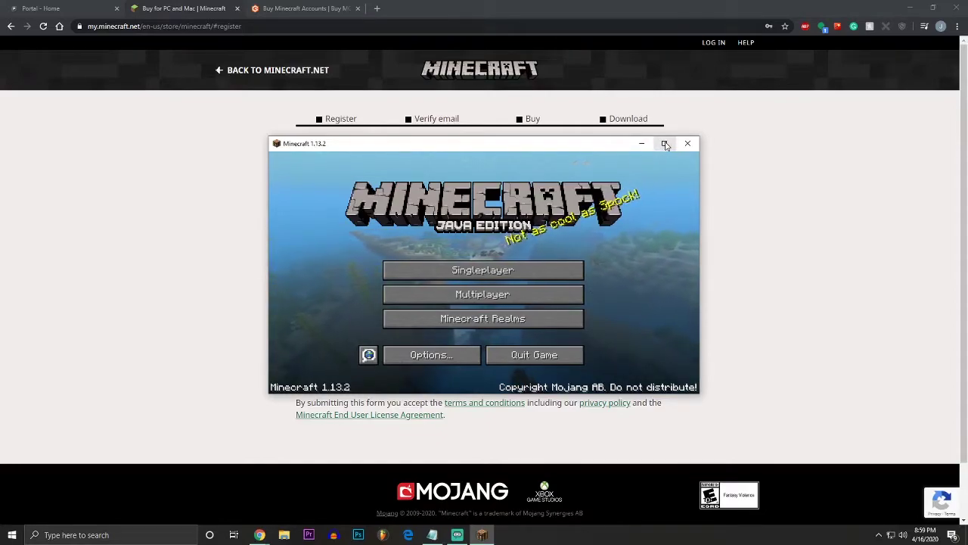
click(666, 143)
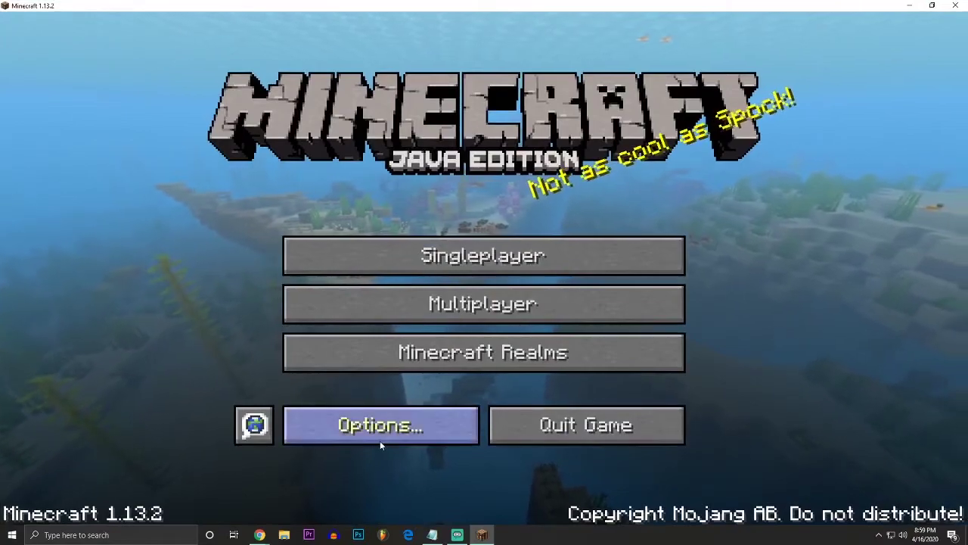
Open the game's video settings and set the brightness to Moody.
click(341, 442)
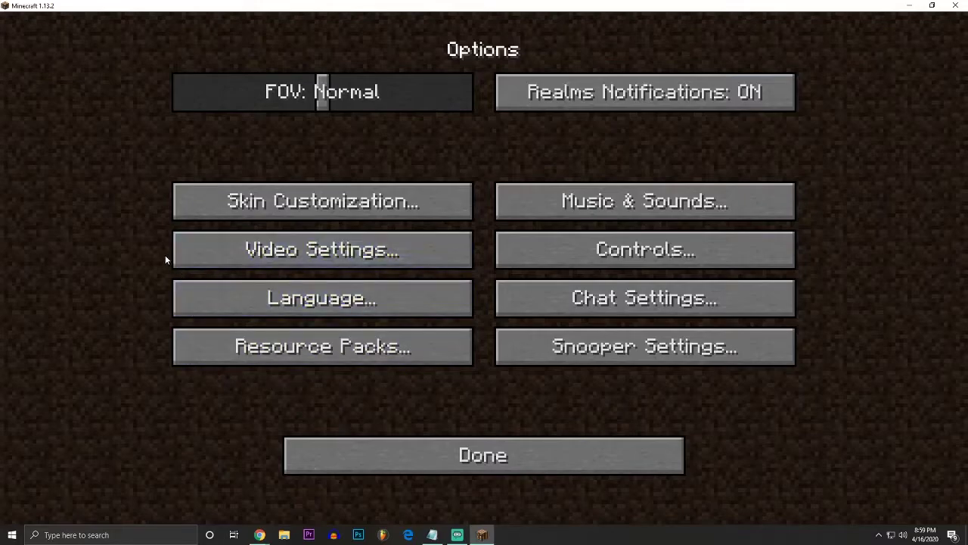
click(197, 252)
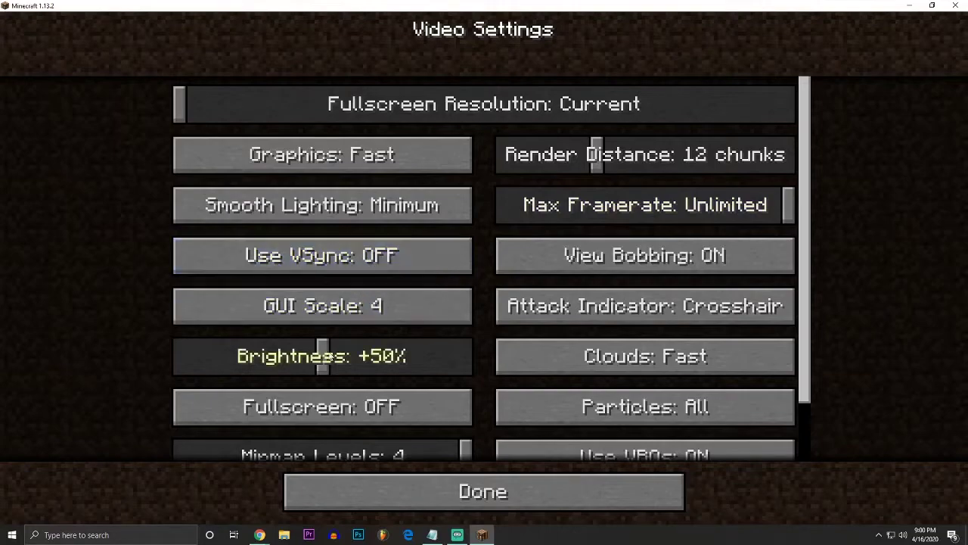
drag(323, 355, 169, 353)
Set the render distance to 8 chunks and the max framerate to Unlimited in the video settings.
scroll(169, 353, down, 1)
scroll(171, 341, down, 1)
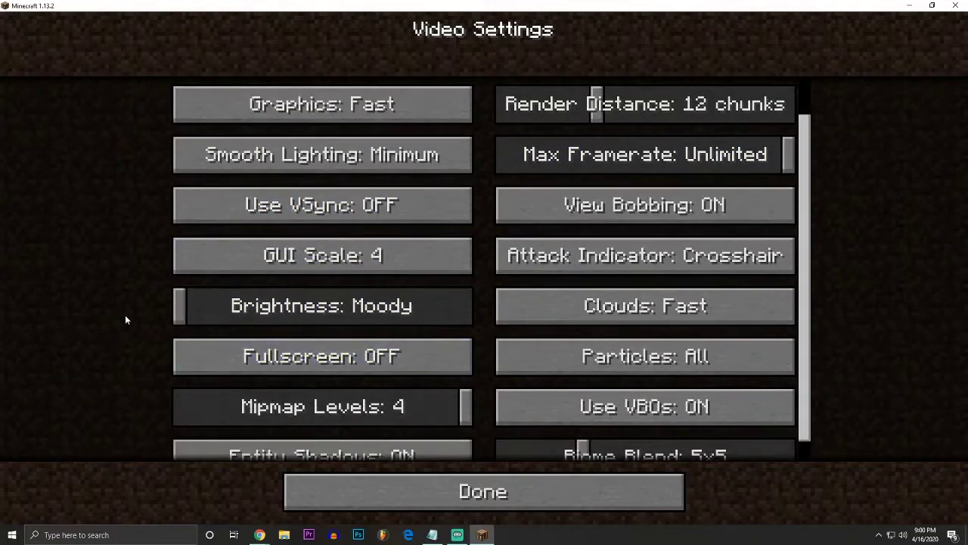
scroll(123, 316, down, 1)
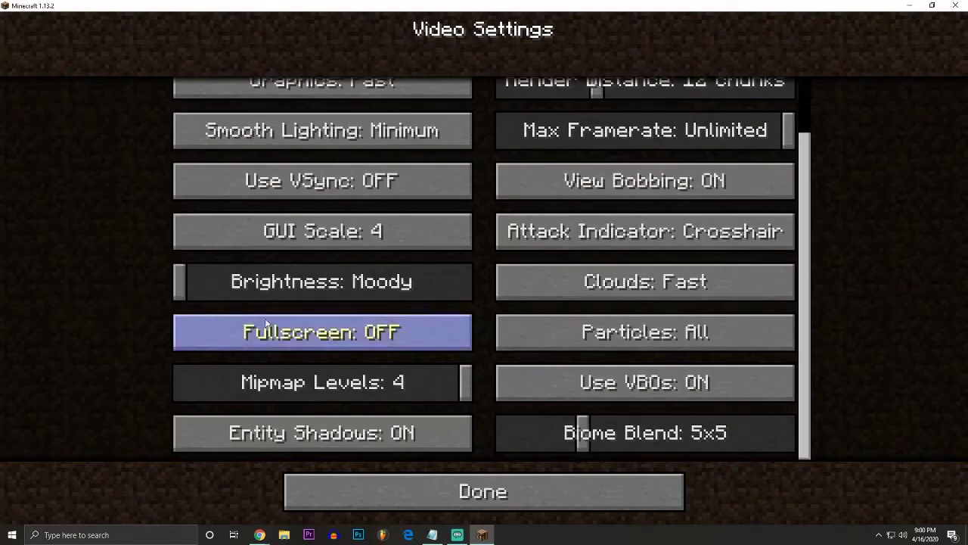
scroll(318, 382, down, 1)
scroll(444, 395, up, 3)
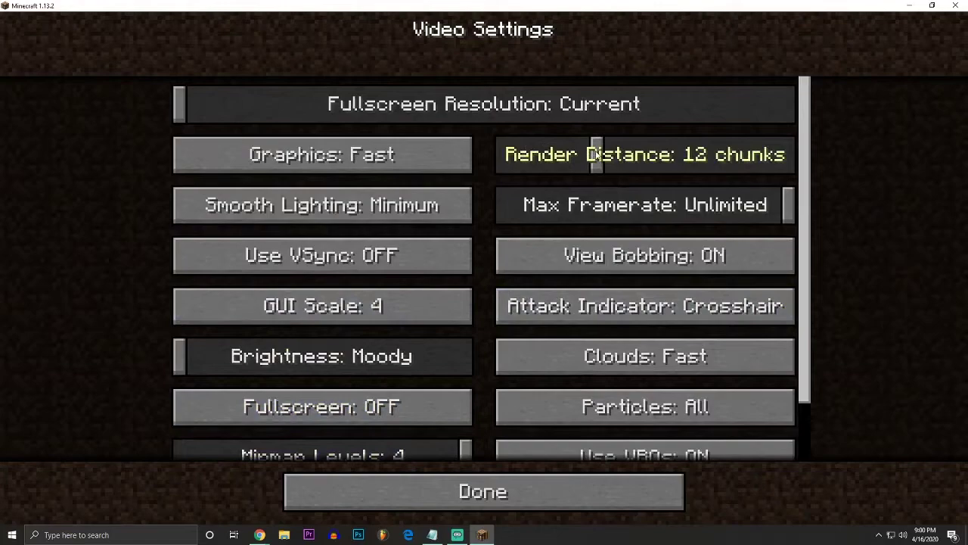
drag(596, 155, 562, 155)
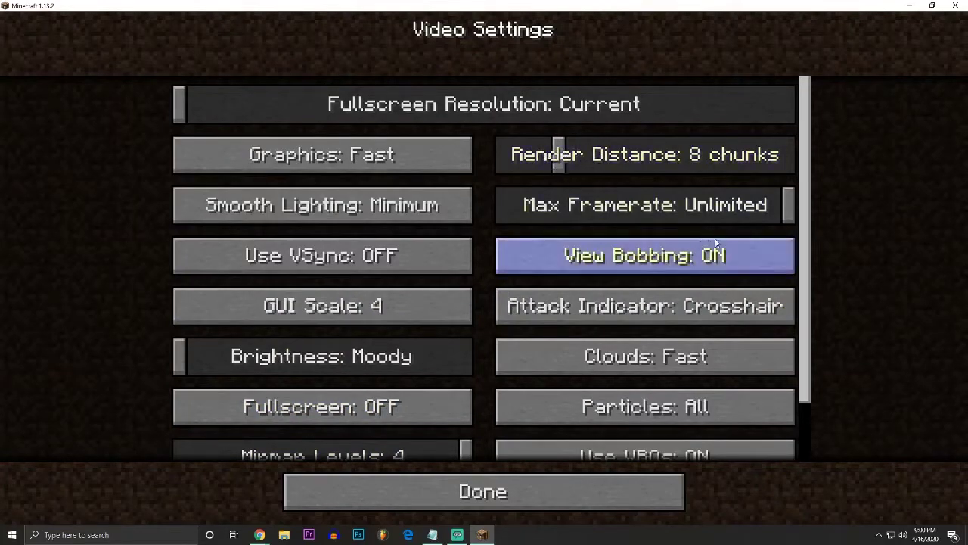
drag(773, 213, 841, 218)
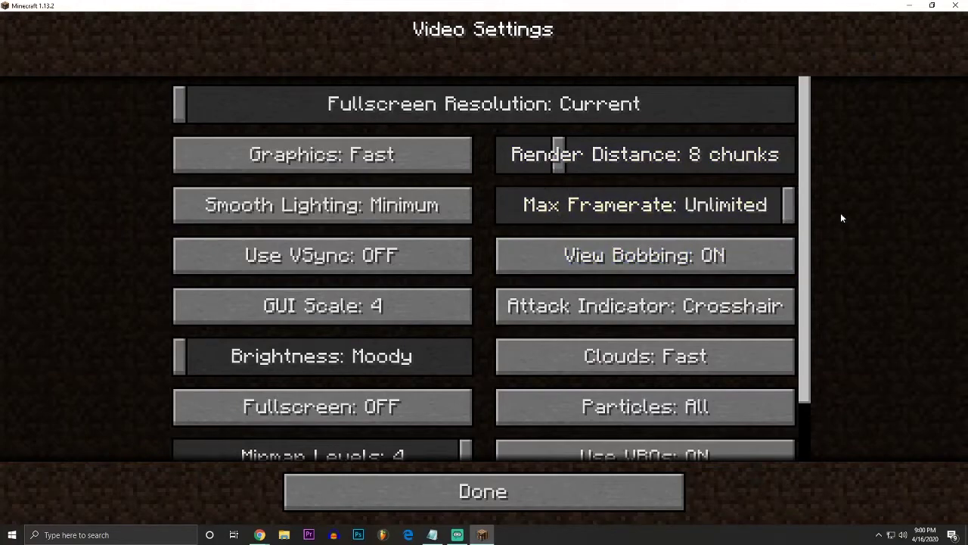
Cycle the Particles video setting through Decreased, Minimal and All.
scroll(663, 258, down, 3)
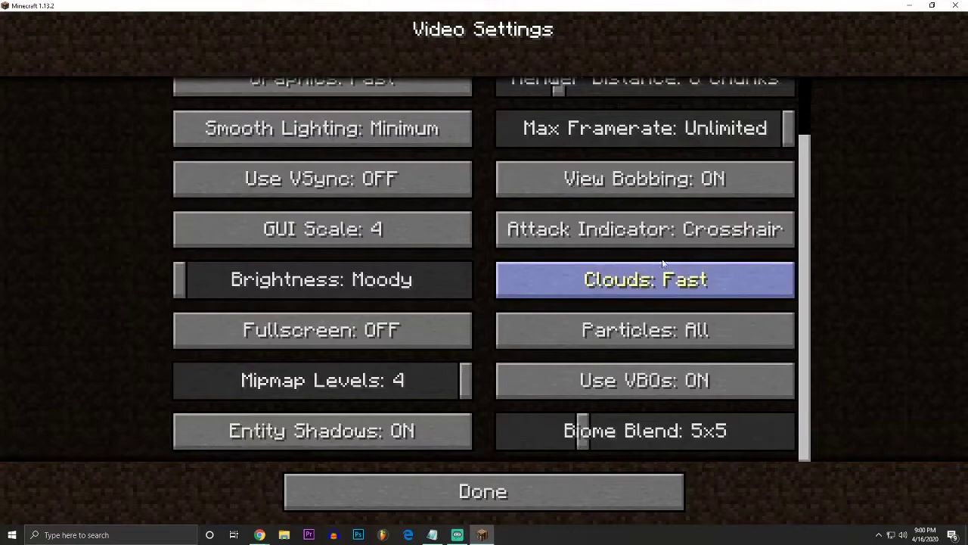
click(686, 342)
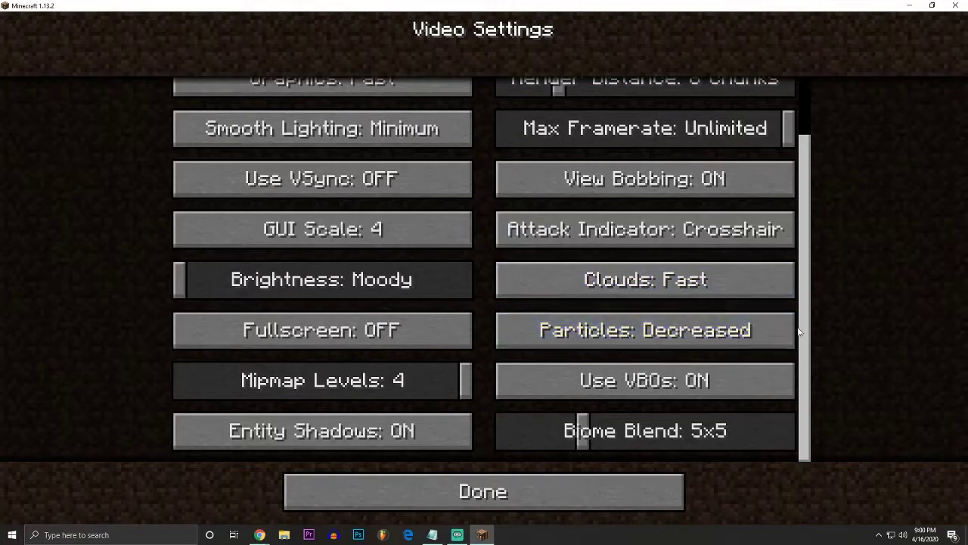
click(762, 337)
click(763, 336)
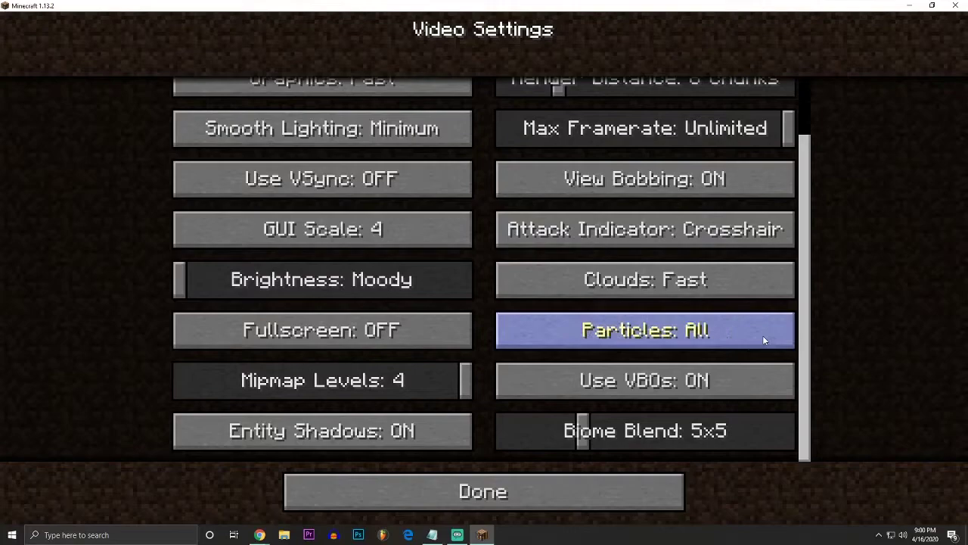
click(761, 338)
click(760, 340)
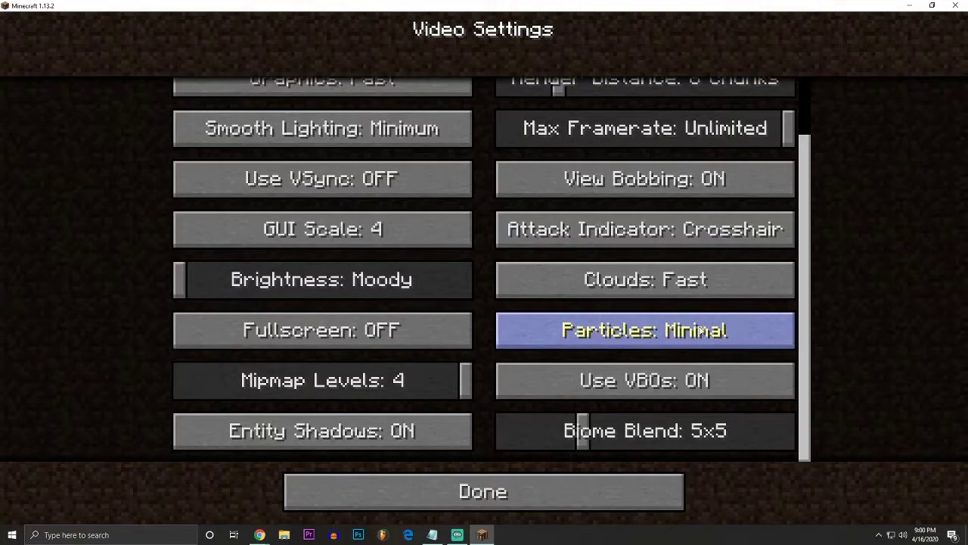
click(694, 341)
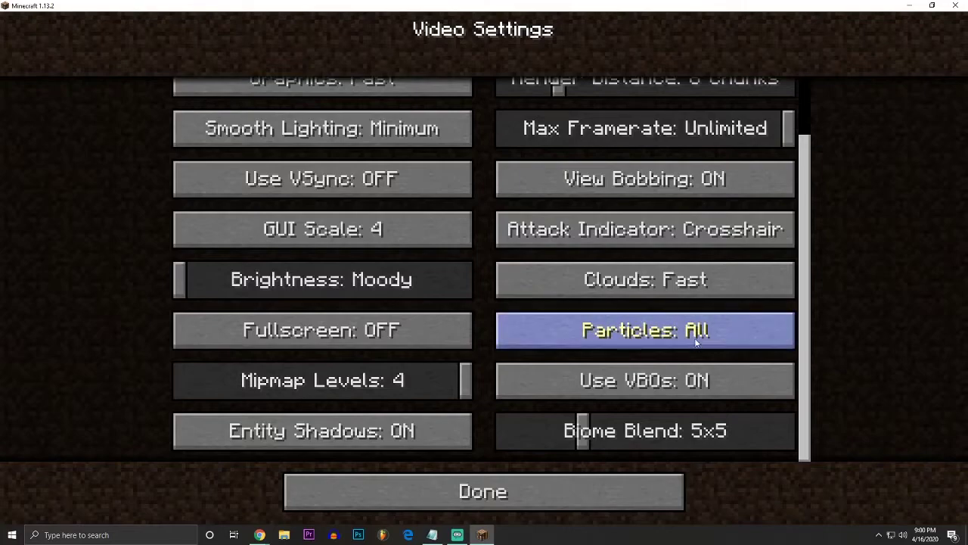
click(696, 342)
click(696, 340)
click(694, 339)
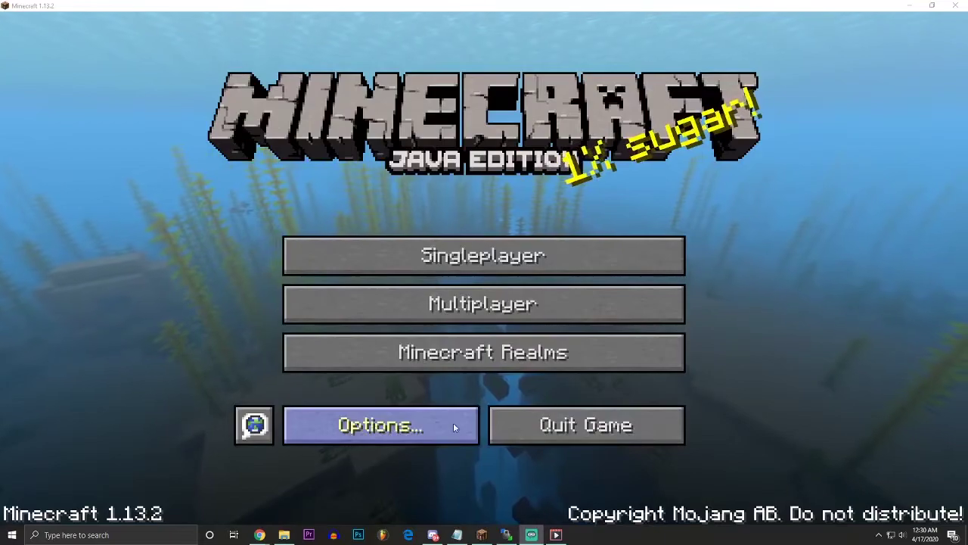
Open the resource pack folder from the game's options and move its window to the middle of the screen.
click(377, 425)
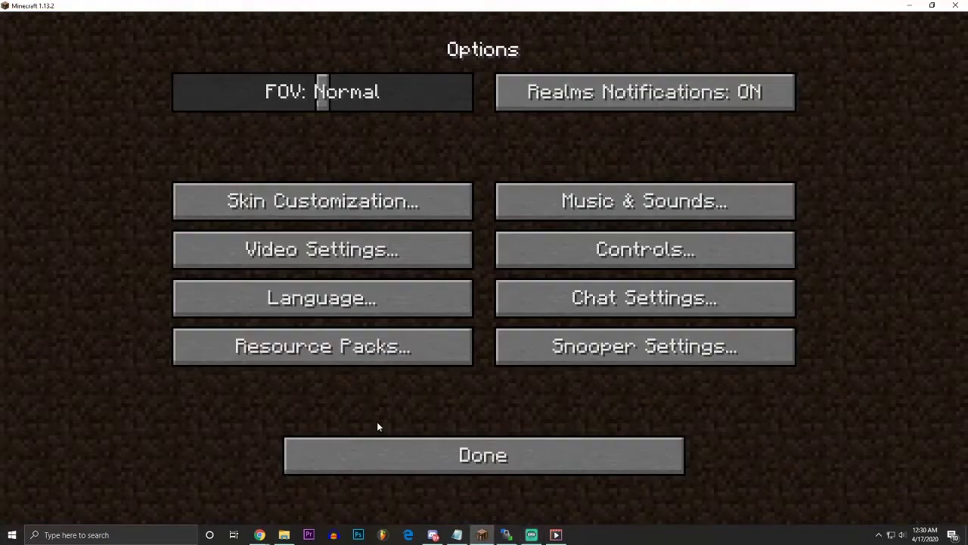
click(358, 354)
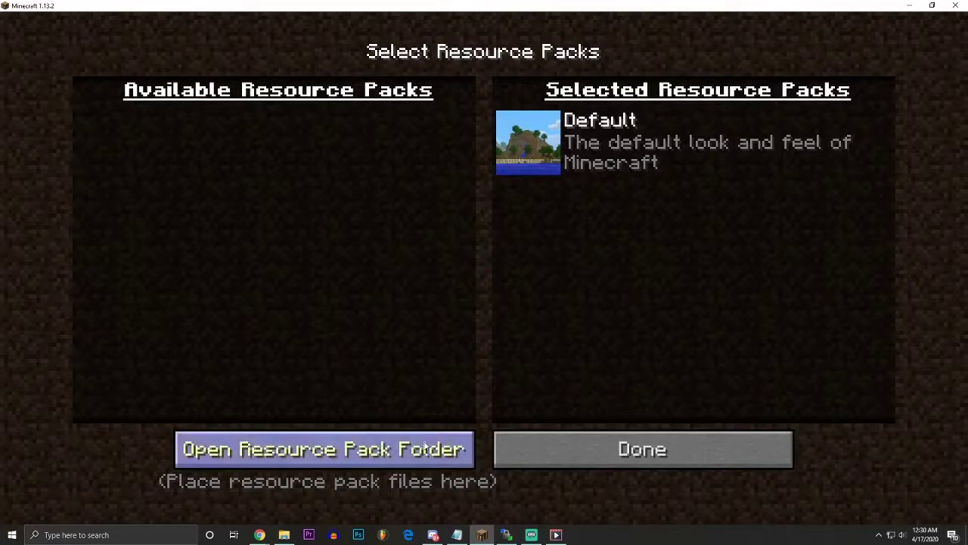
click(263, 451)
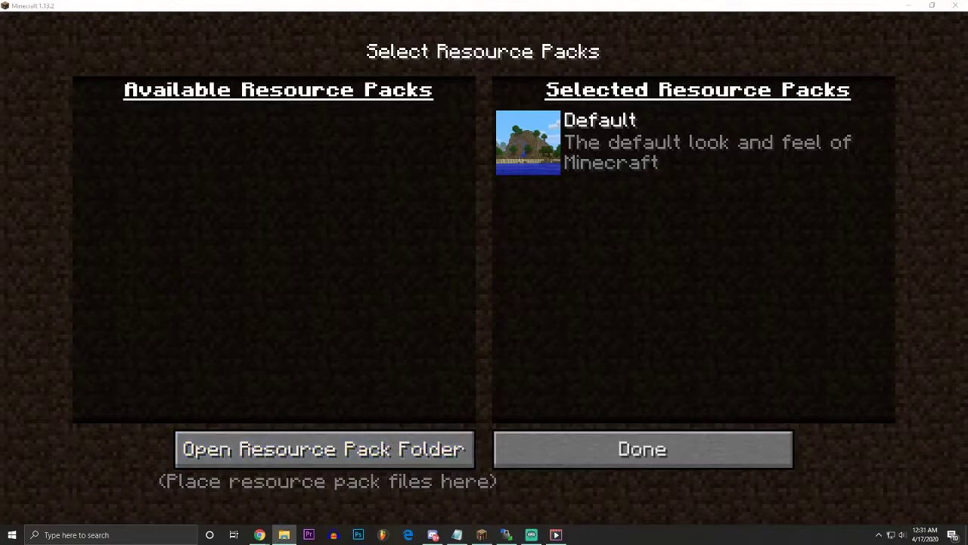
drag(893, 218, 537, 200)
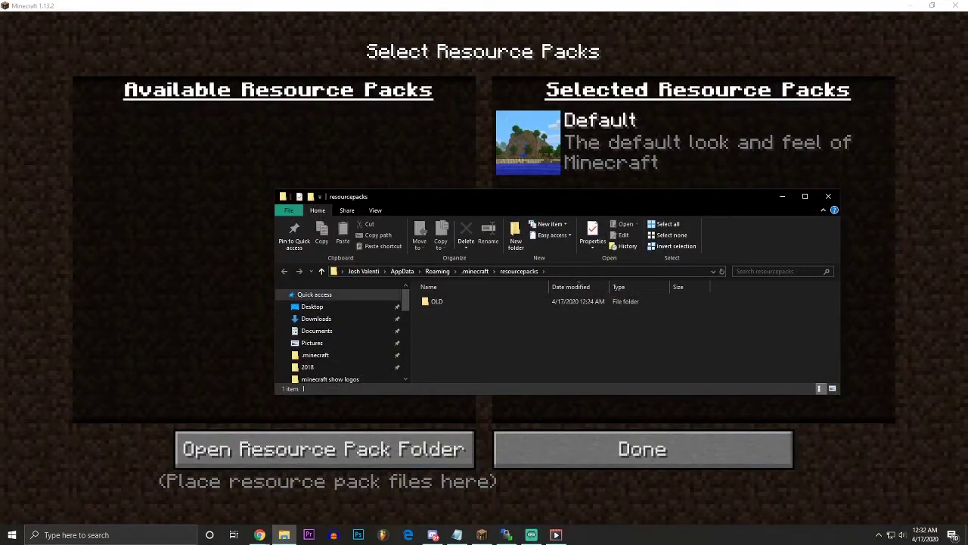
Switch to Chrome and download the latest resource pack from the How to Connect page of portalnightclub.com.
click(260, 535)
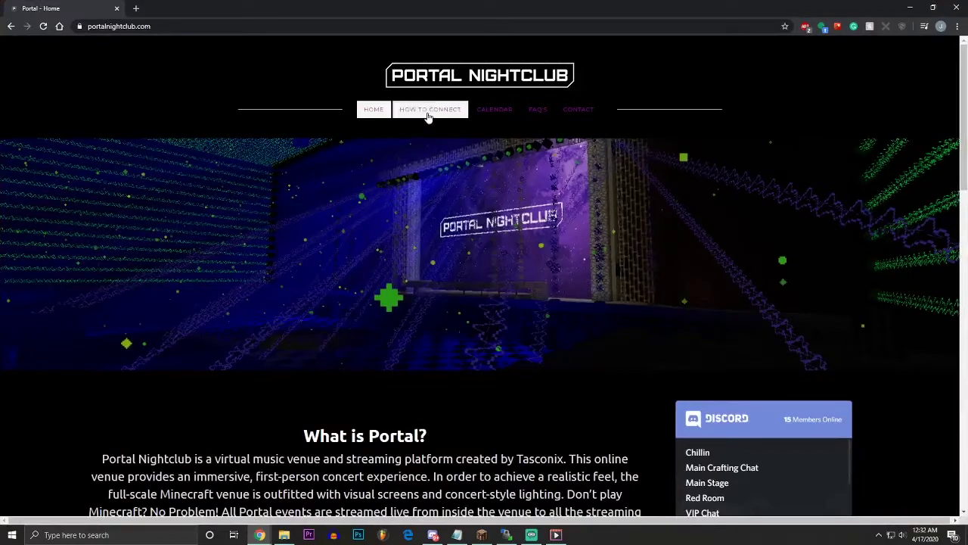
click(429, 112)
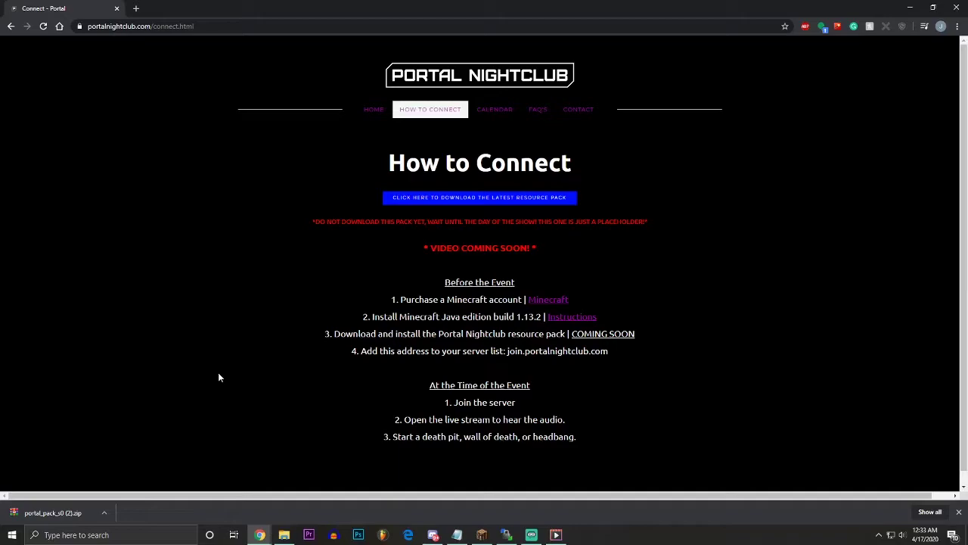
click(443, 201)
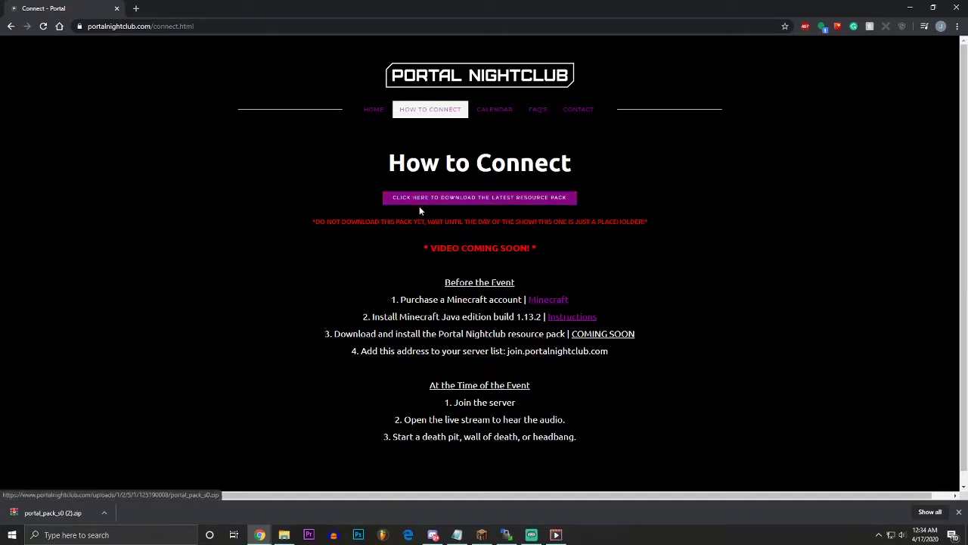
Copy the downloaded portal_pack_s0 (2).zip into the resourcepacks folder in File Explorer.
click(286, 536)
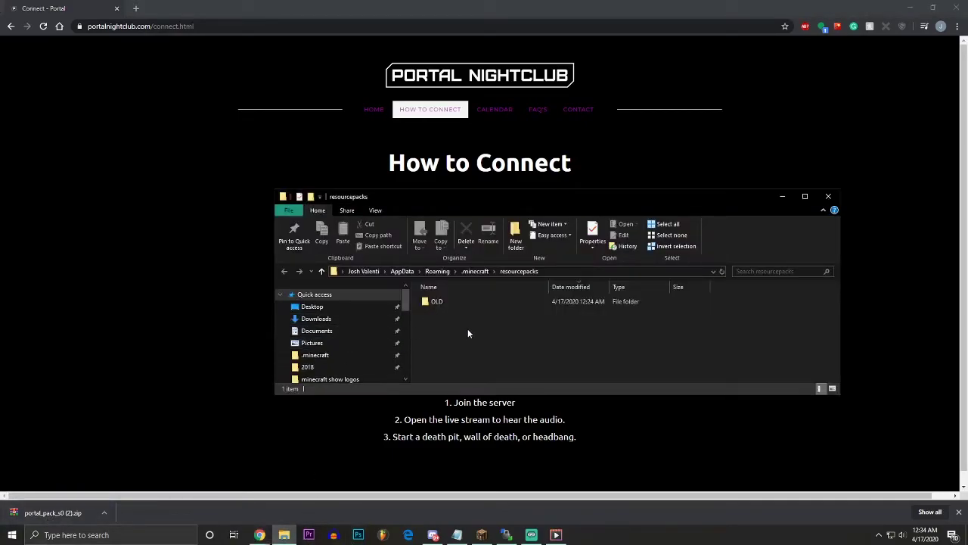
right_click(457, 318)
right_click(437, 301)
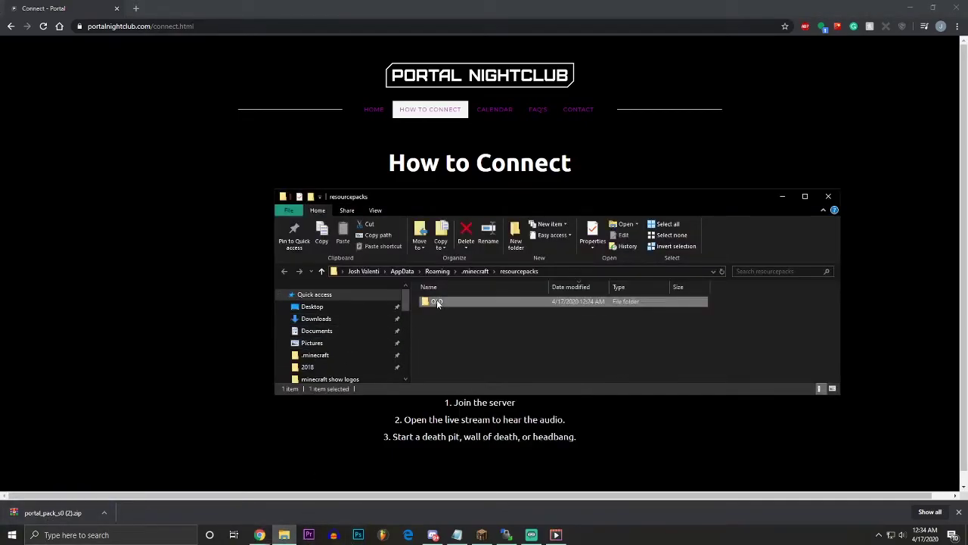
click(464, 333)
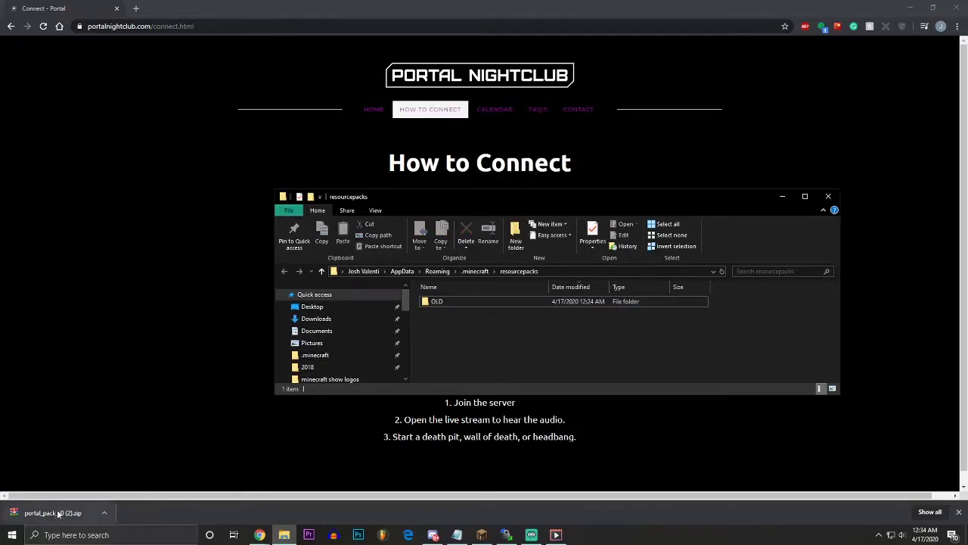
drag(53, 512, 516, 336)
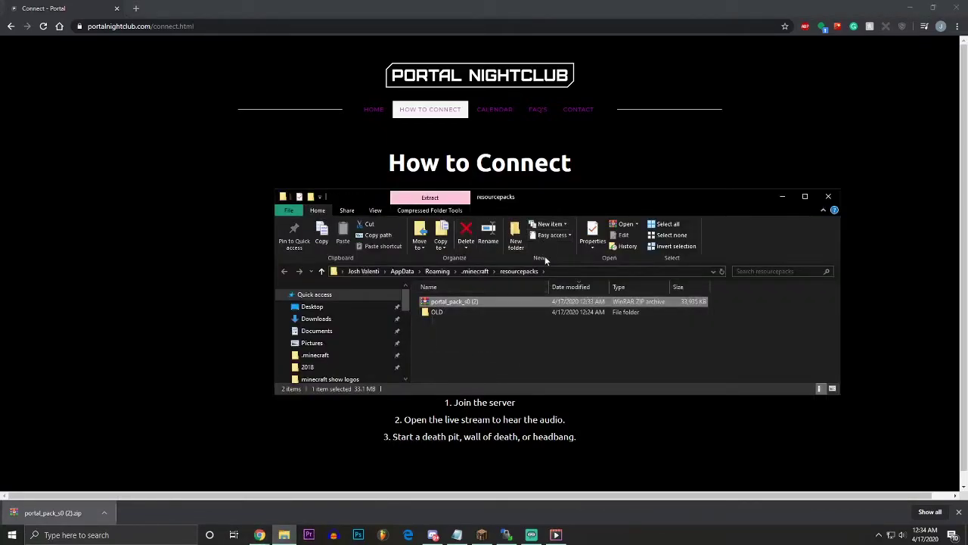
click(482, 534)
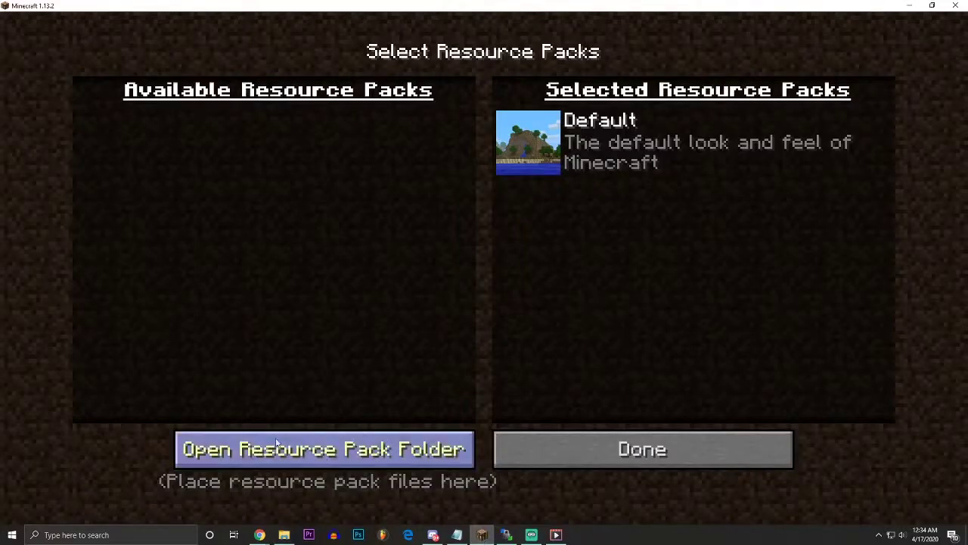
click(482, 534)
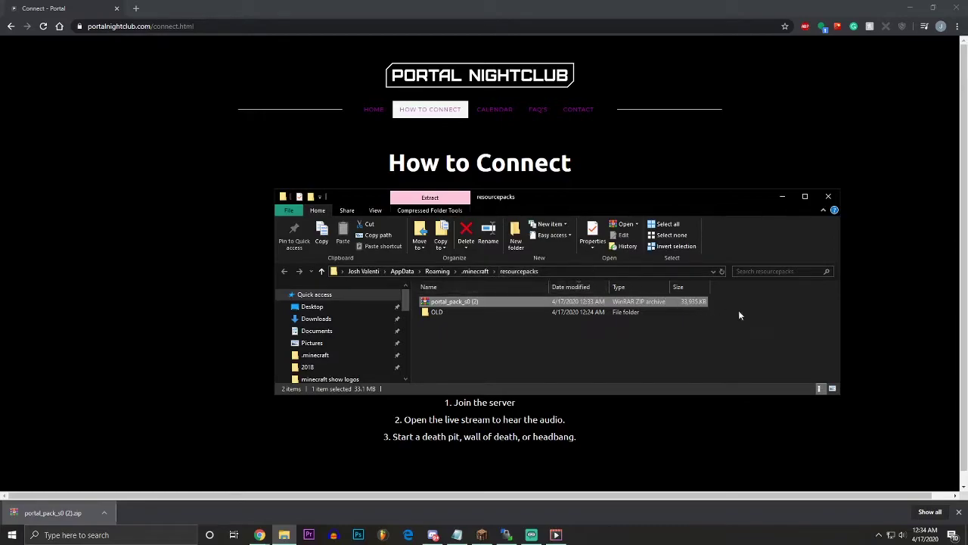
Extract the portal_pack_s0 (2) archive to its own folder within resourcepacks, check the folder, and delete the archive.
right_click(471, 300)
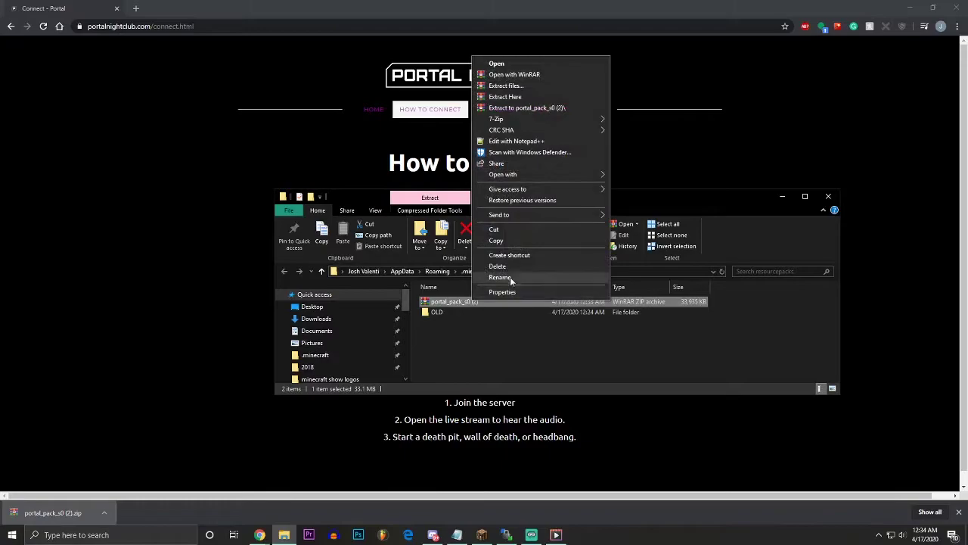
click(517, 109)
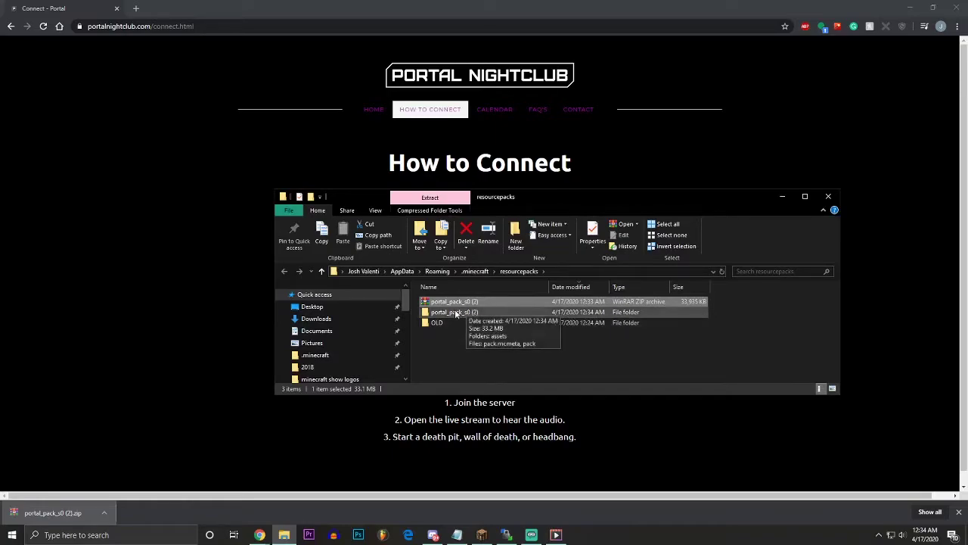
double_click(450, 312)
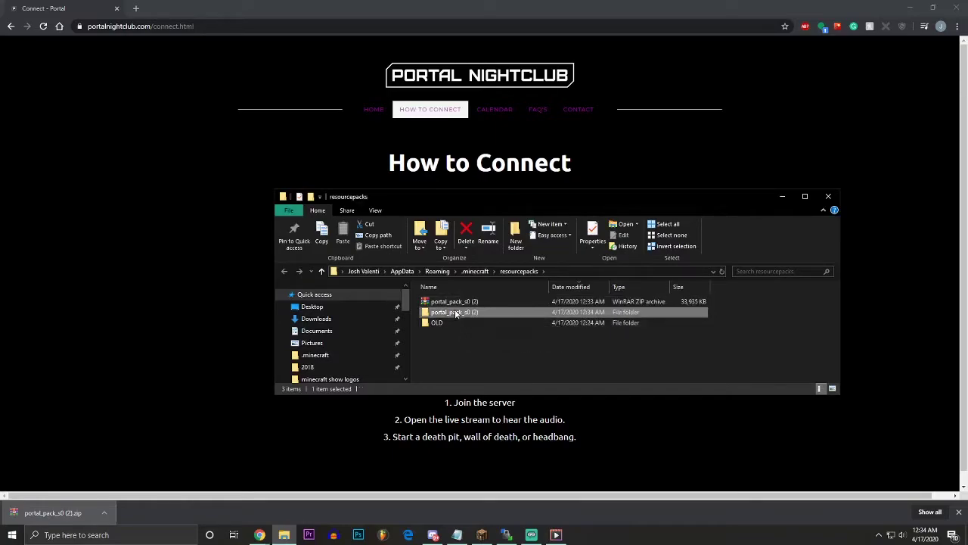
click(519, 271)
click(497, 303)
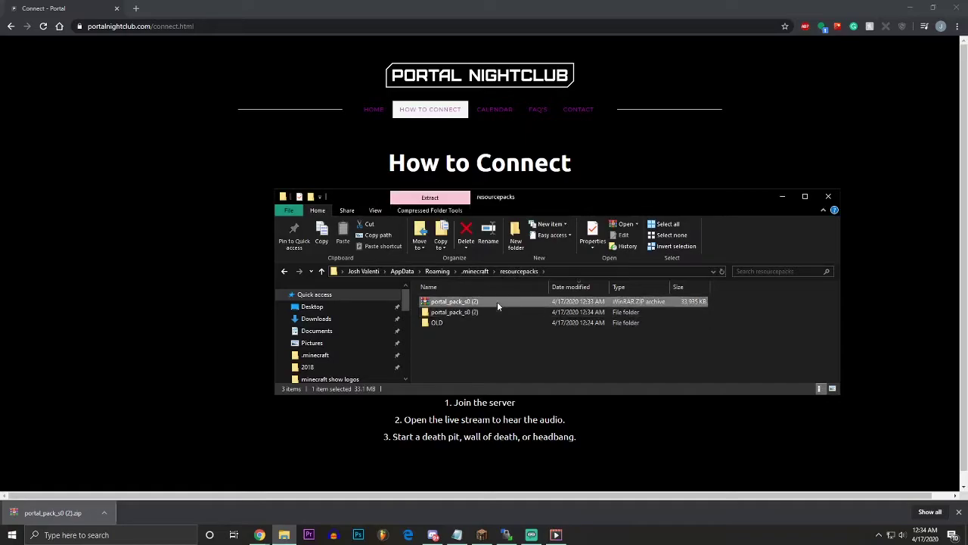
key(Delete)
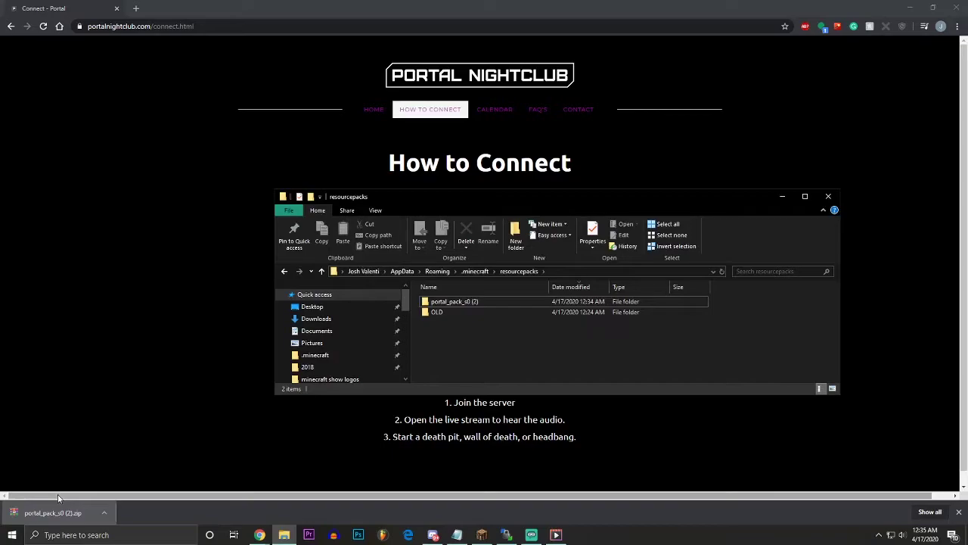
Return to Minecraft, reload the resource pack list, activate portal_pack_s0 (2), and go back to the title screen.
click(149, 288)
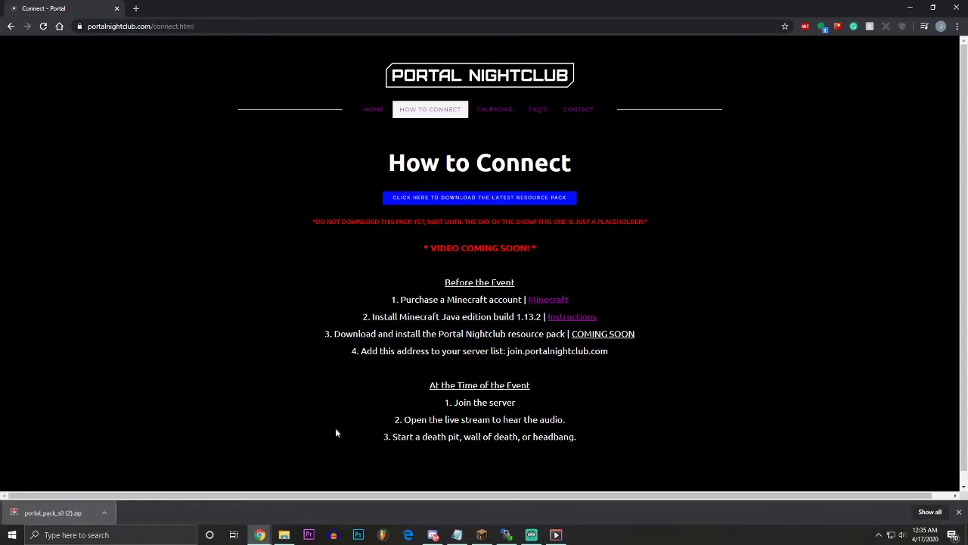
click(480, 534)
click(529, 449)
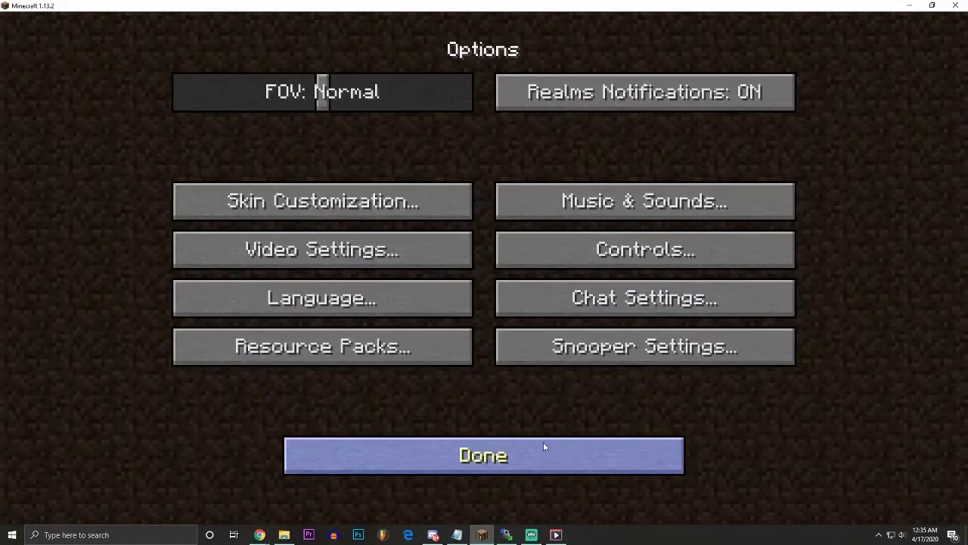
click(374, 363)
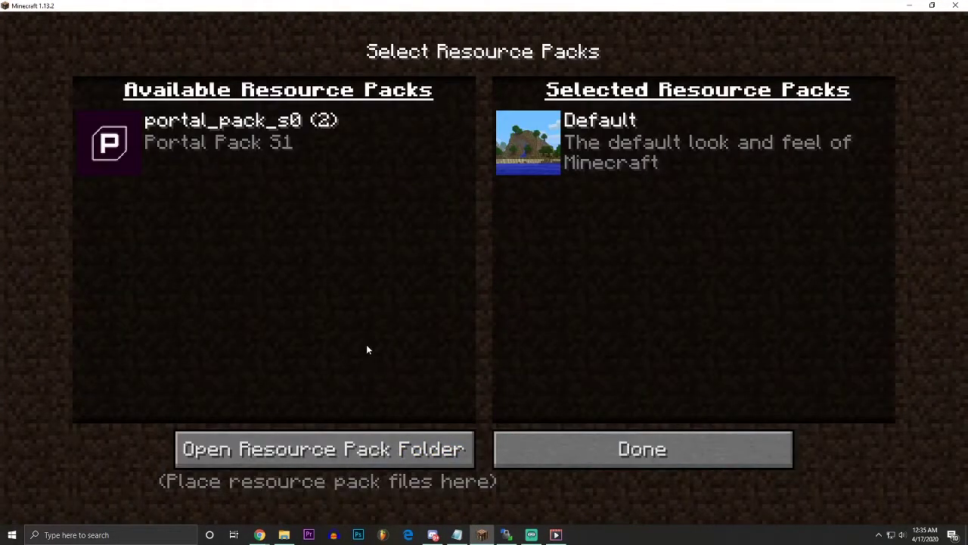
mouse_move(129, 145)
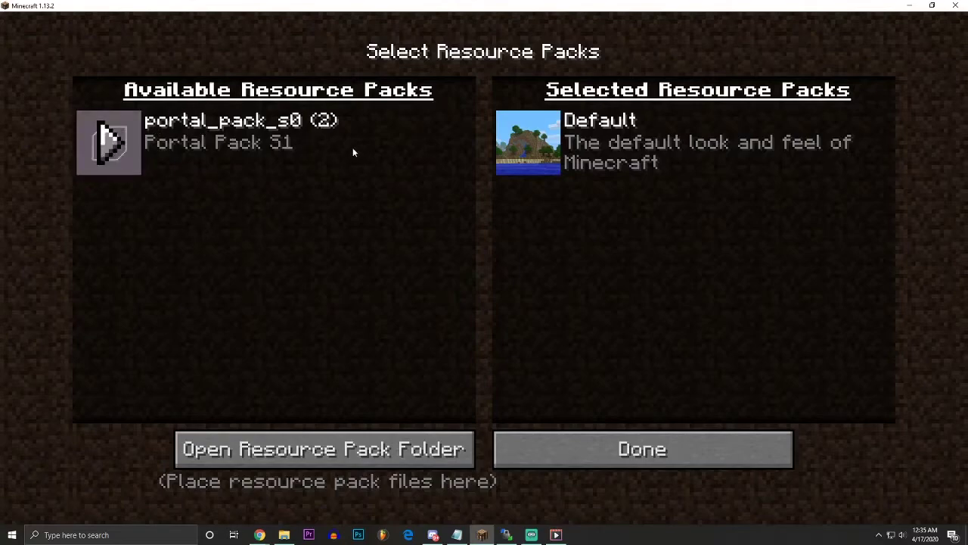
click(111, 146)
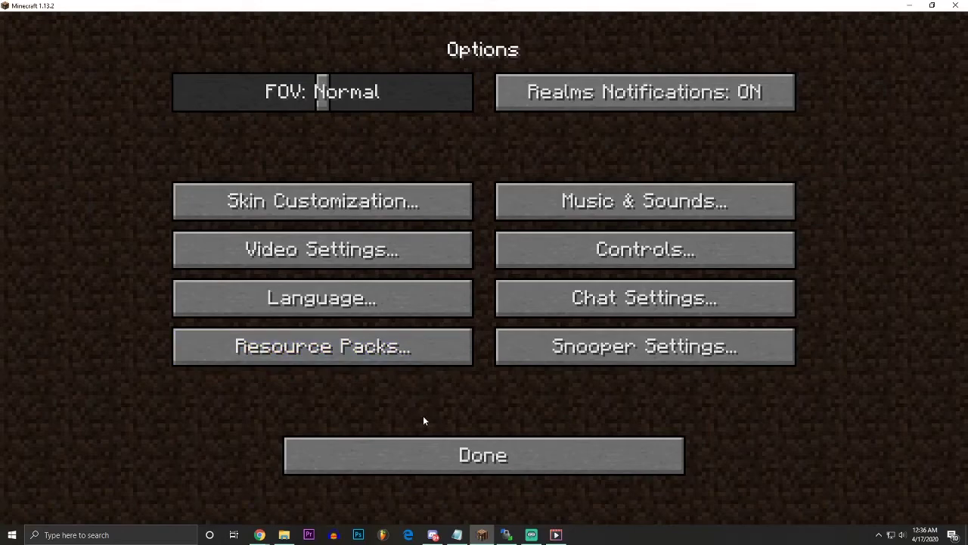
click(424, 450)
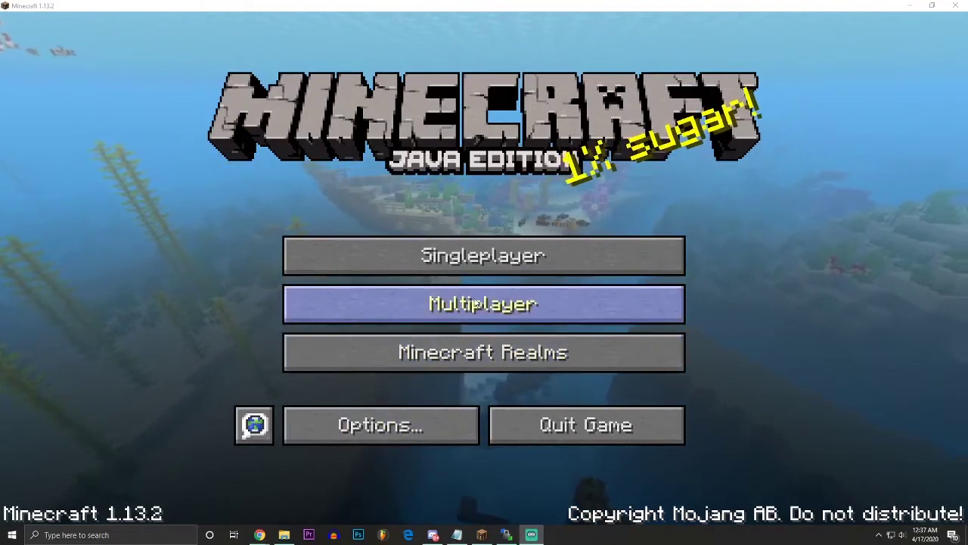
Add a multiplayer server with the address join.portalnightclub.com, keeping the name Minecraft Server.
click(506, 303)
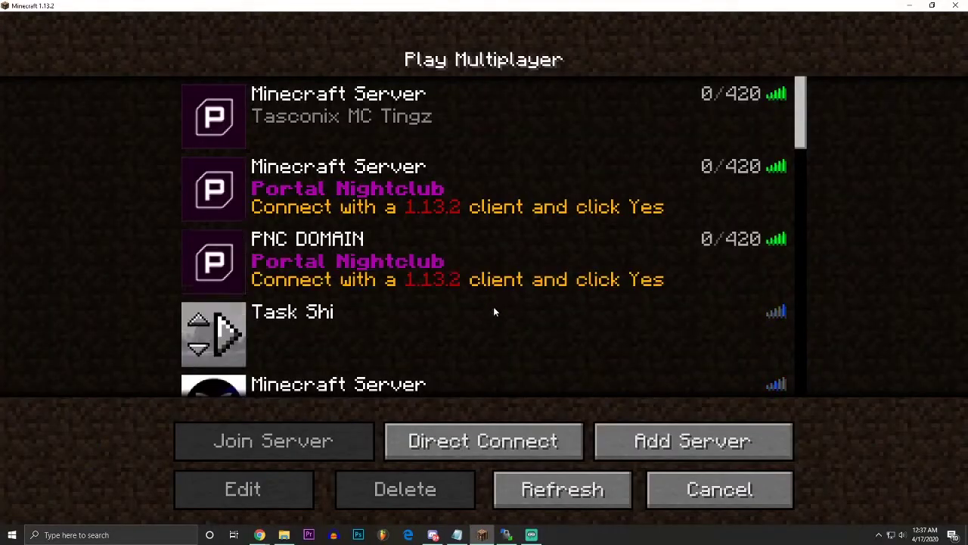
scroll(465, 299, down, 3)
scroll(476, 340, up, 3)
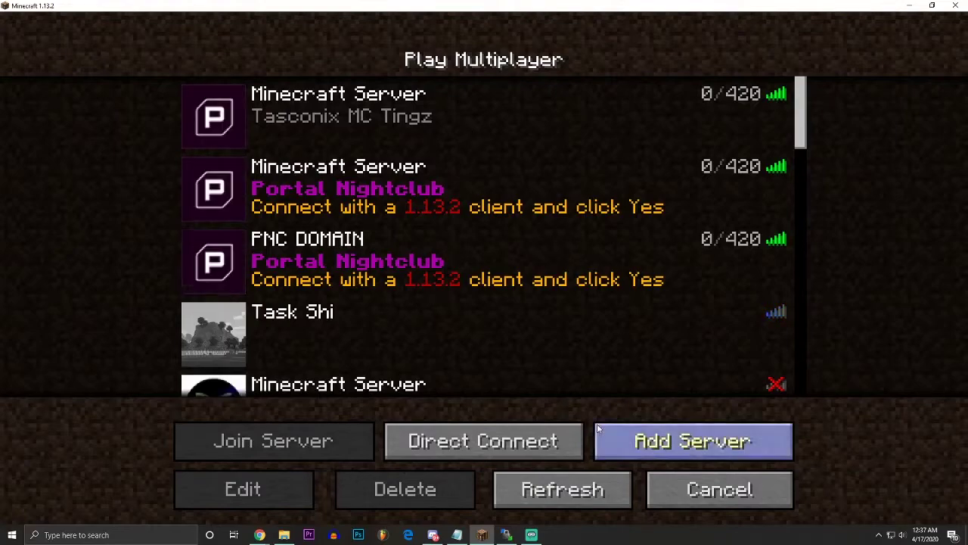
click(625, 433)
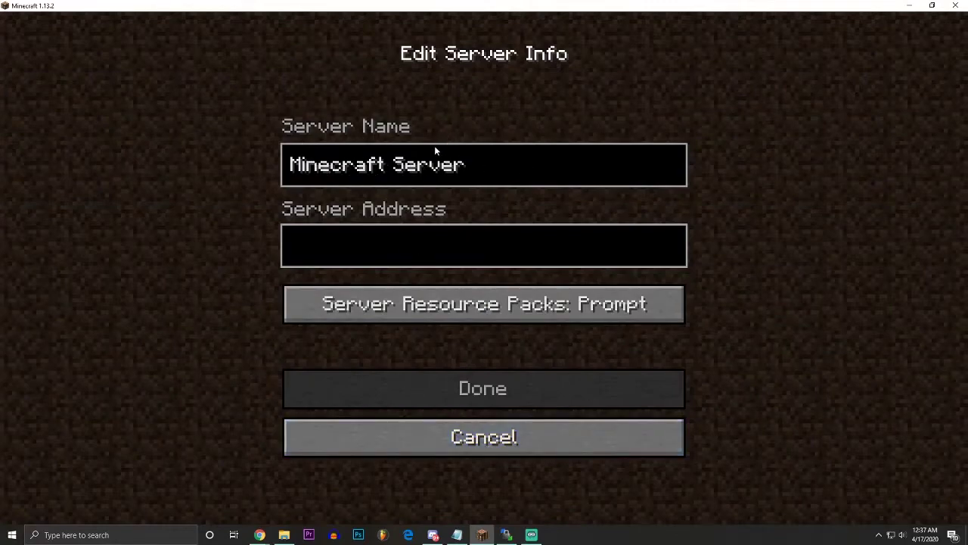
click(331, 251)
text(join)
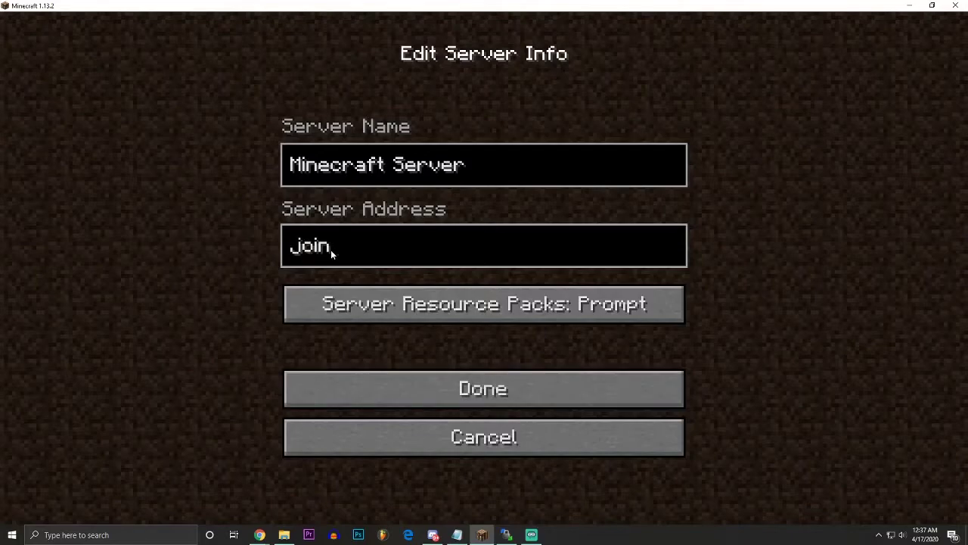
text(.portalnightcluu)
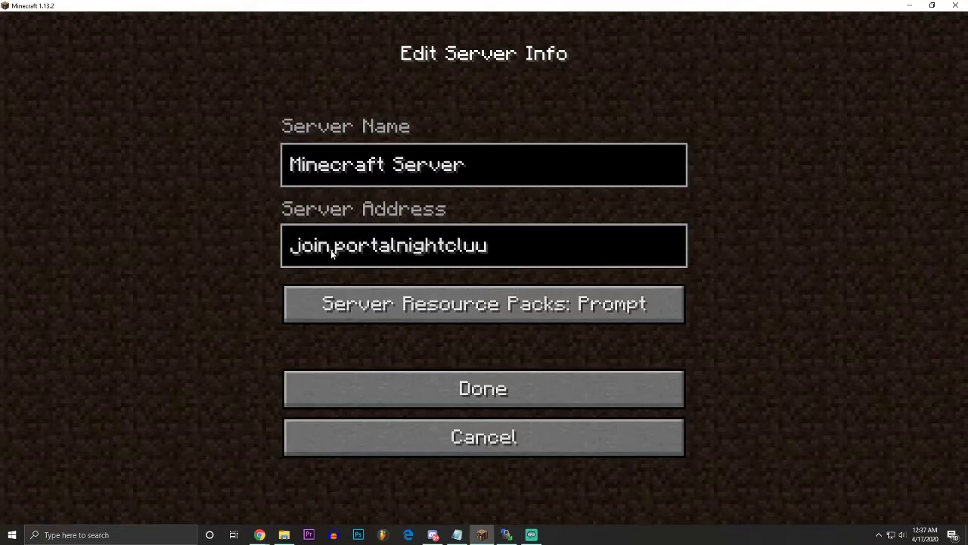
key(BackSpace)
text(b.com)
click(330, 250)
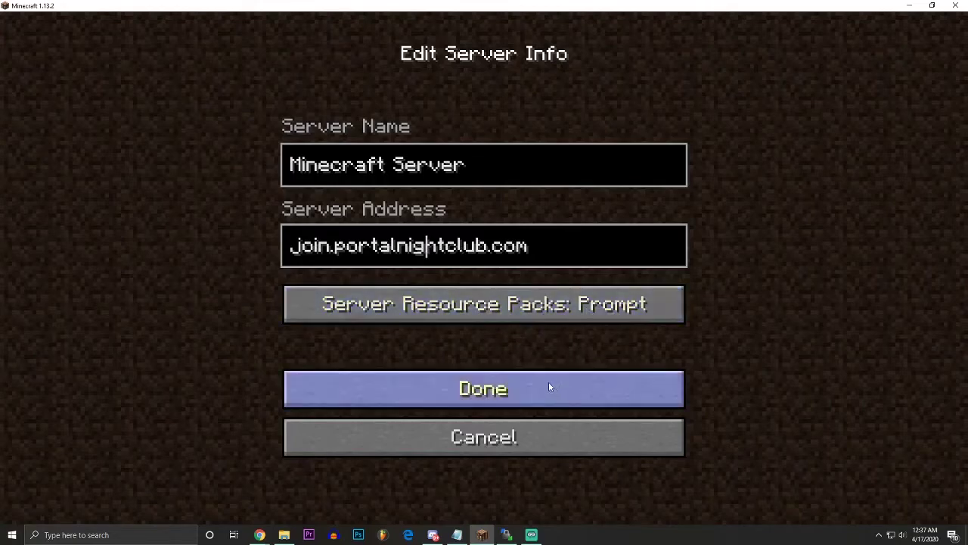
click(484, 387)
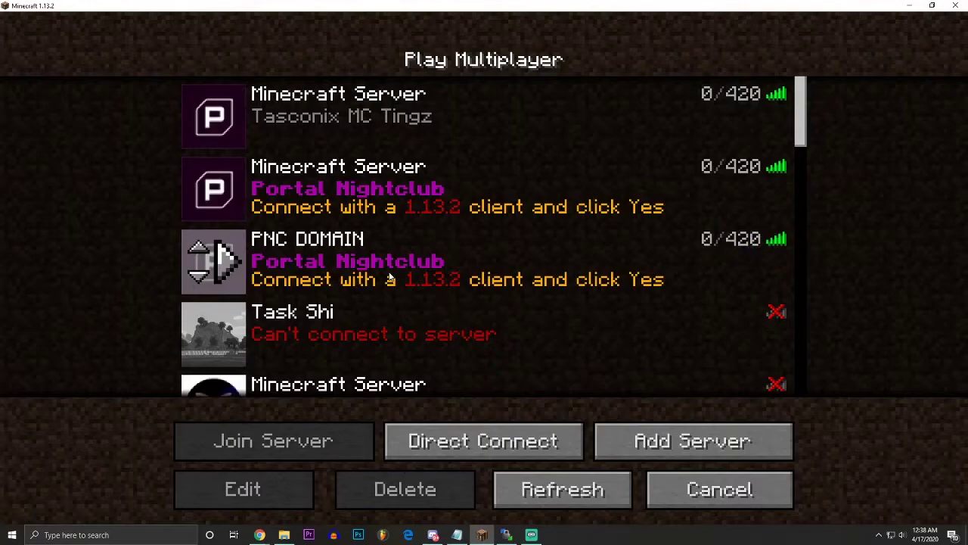
Join the newly added Portal Nightclub server at the end of the server list and walk forward into the venue.
drag(799, 115, 825, 350)
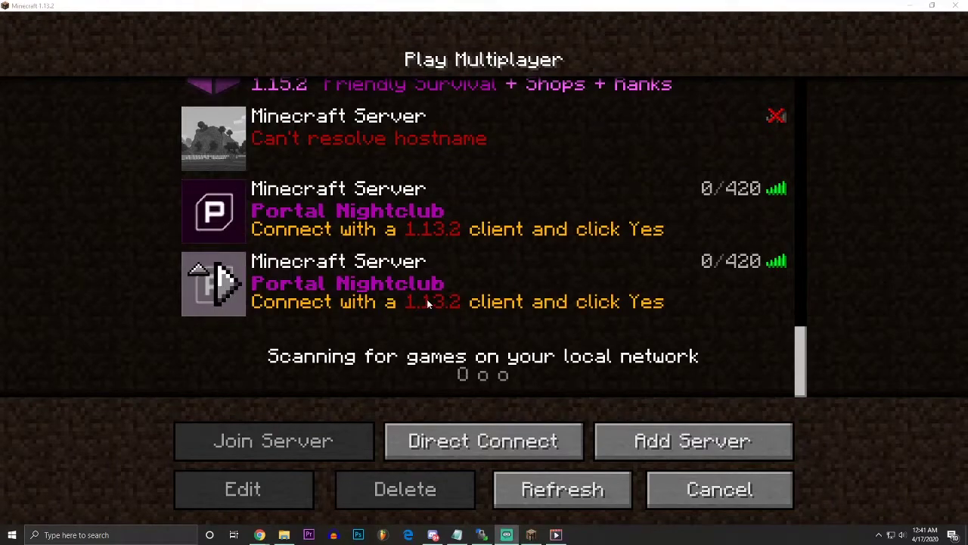
click(424, 291)
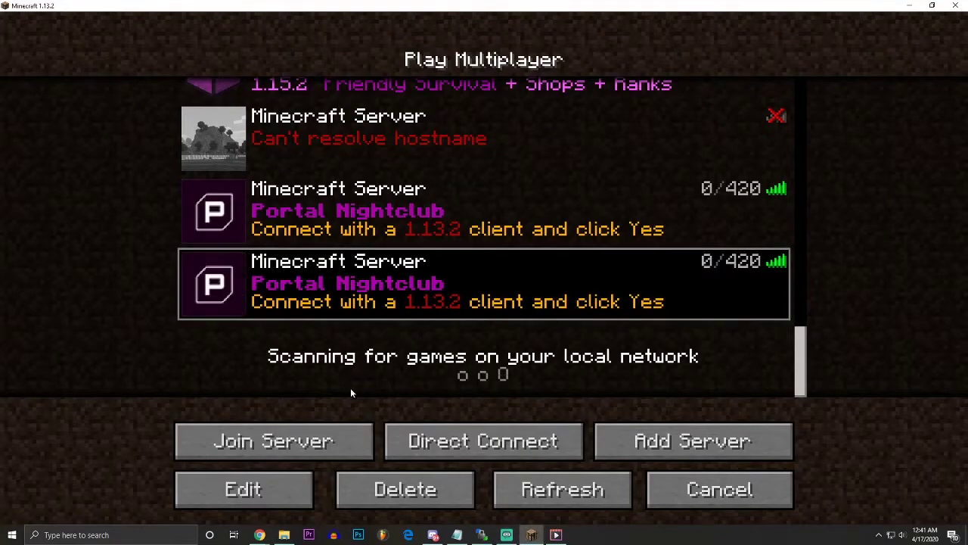
double_click(376, 288)
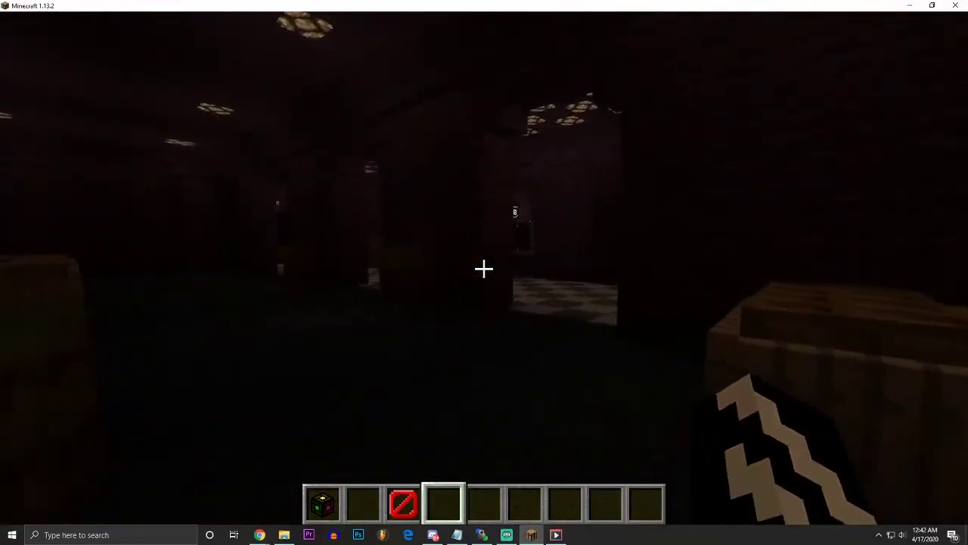
key(w)
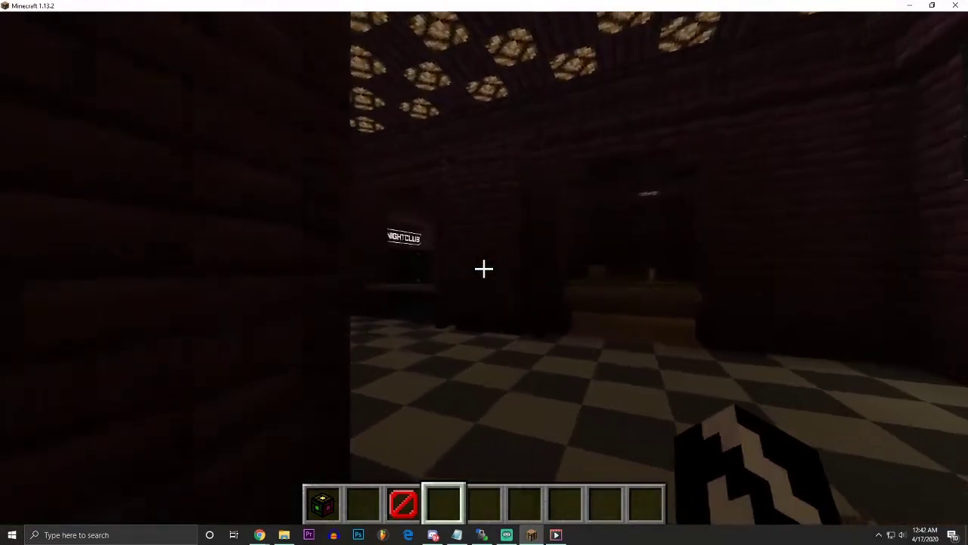
Explore the dark side room off the club lobby, return to the lobby, and follow the checkered hallway to the main hall.
key(w)
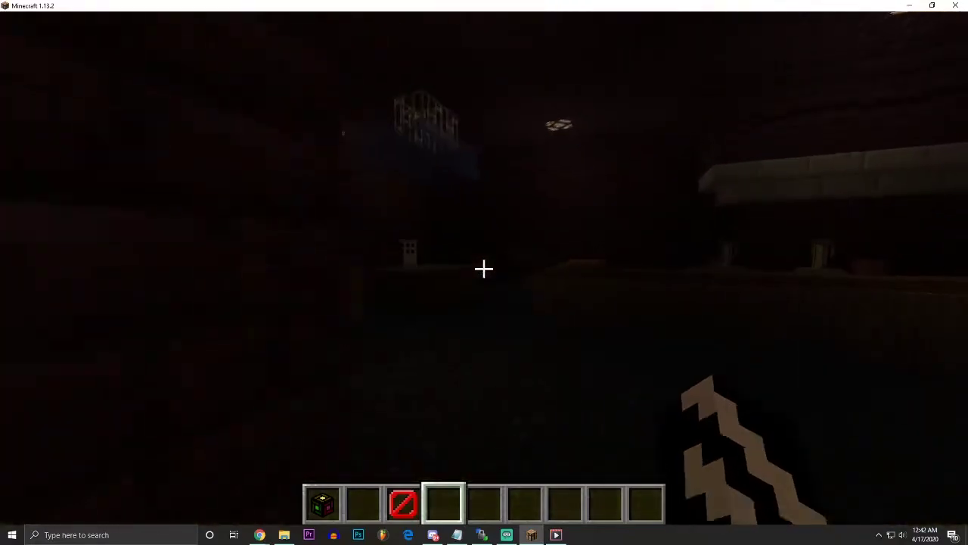
key(w)
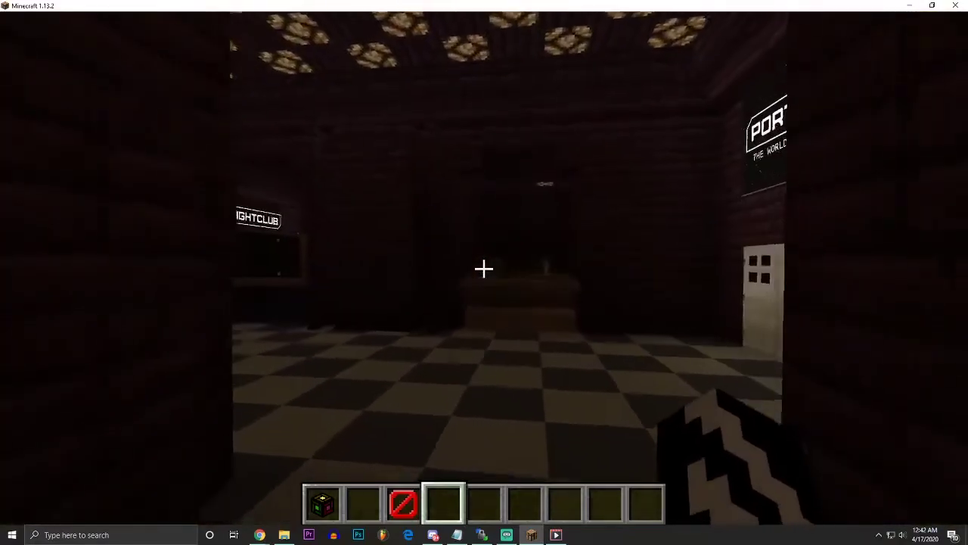
key(w)
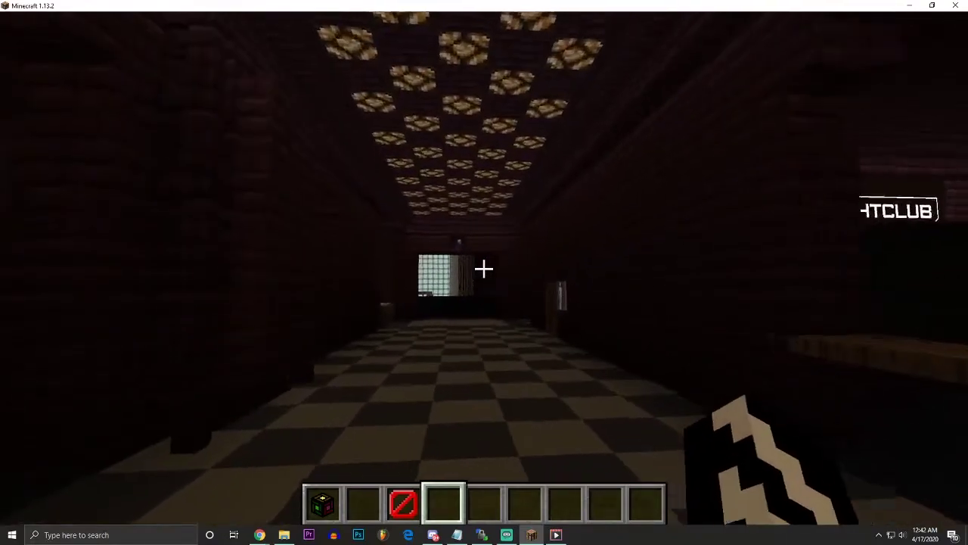
key(w)
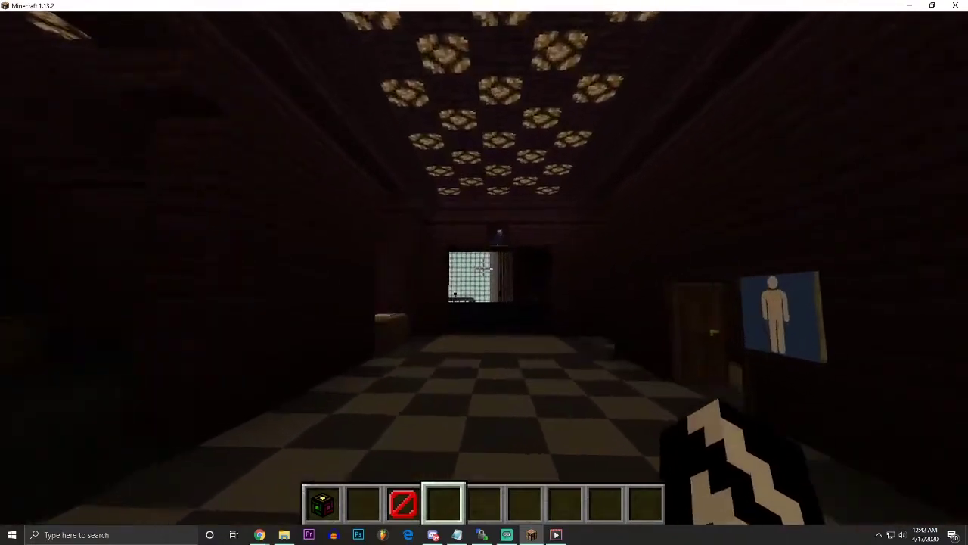
key(w)
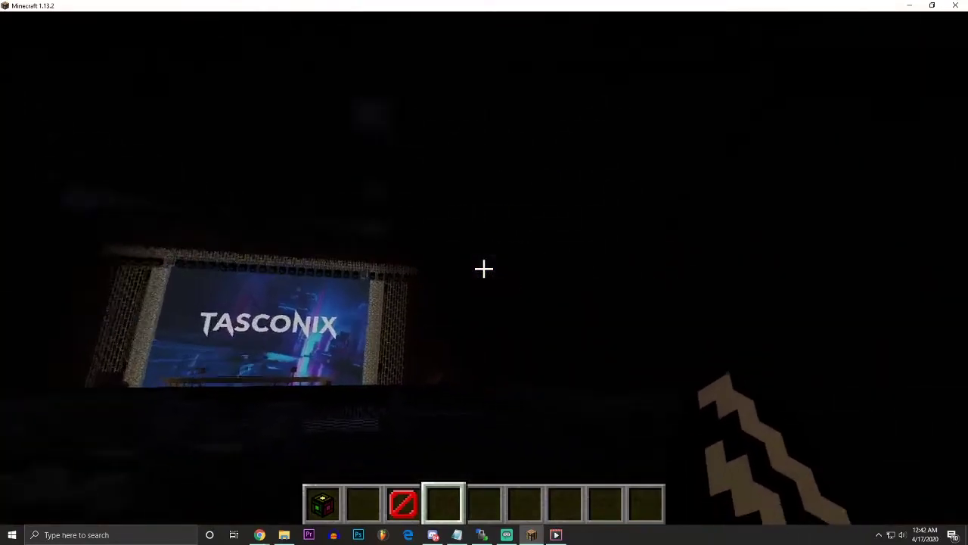
Look around the restroom, the Portal Nightclub DJ booth room and the entrance lobby, and return along the hallway to the seating nook.
key(w)
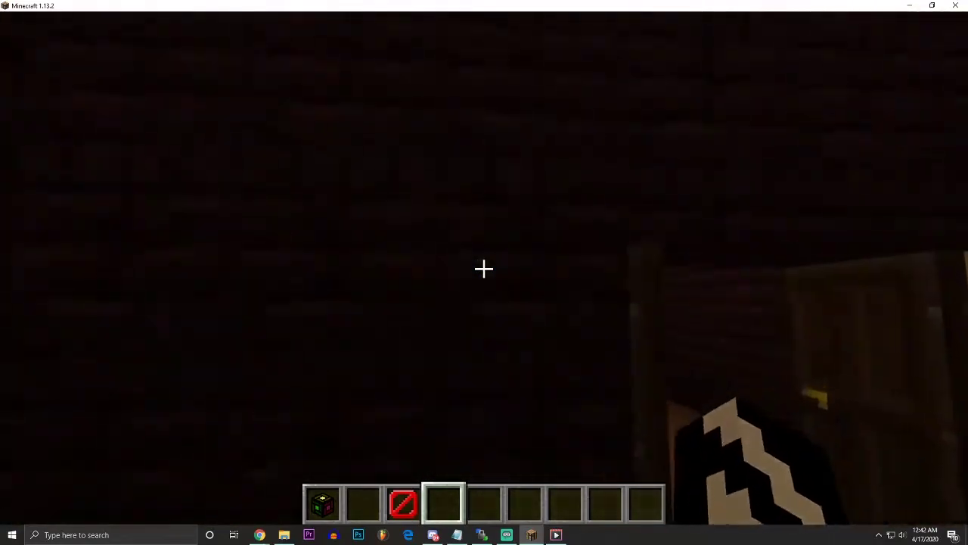
key(w)
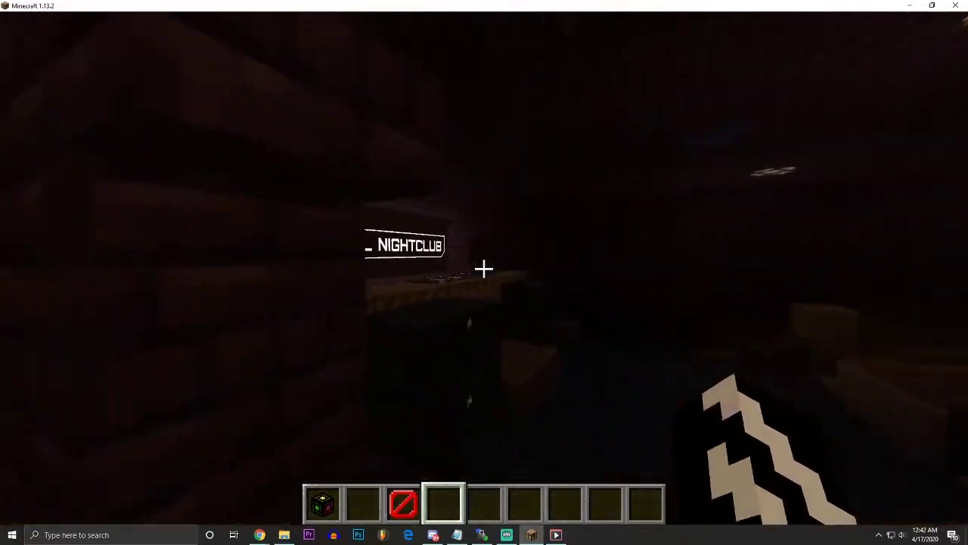
key(w)
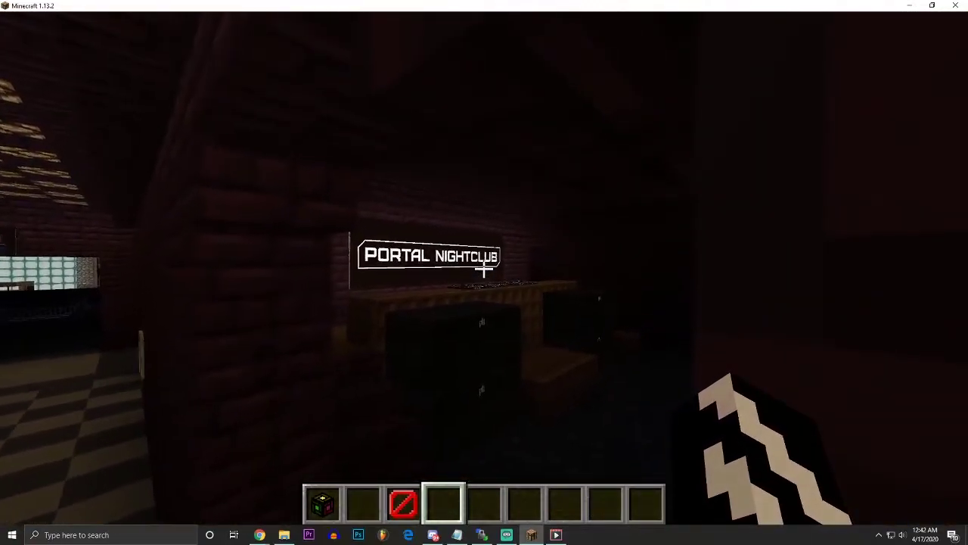
key(w)
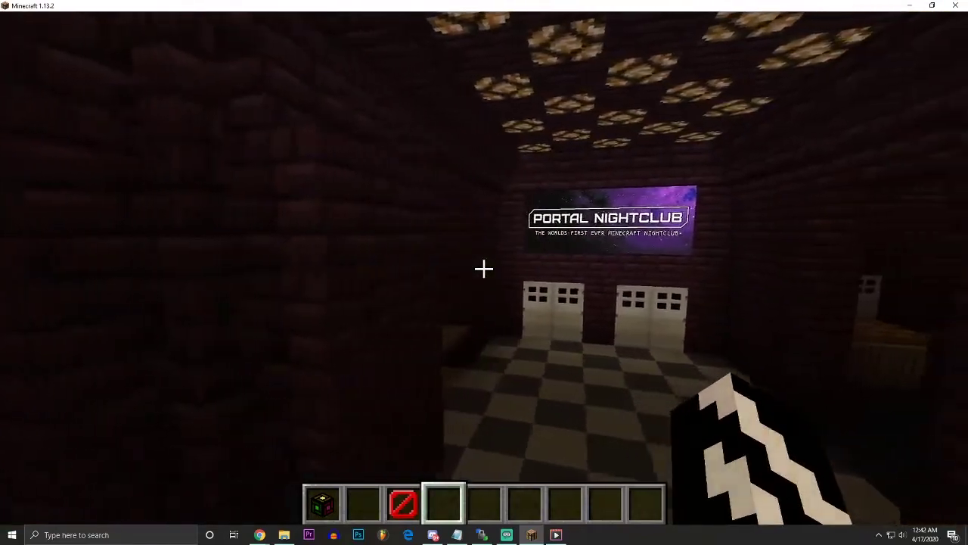
key(w)
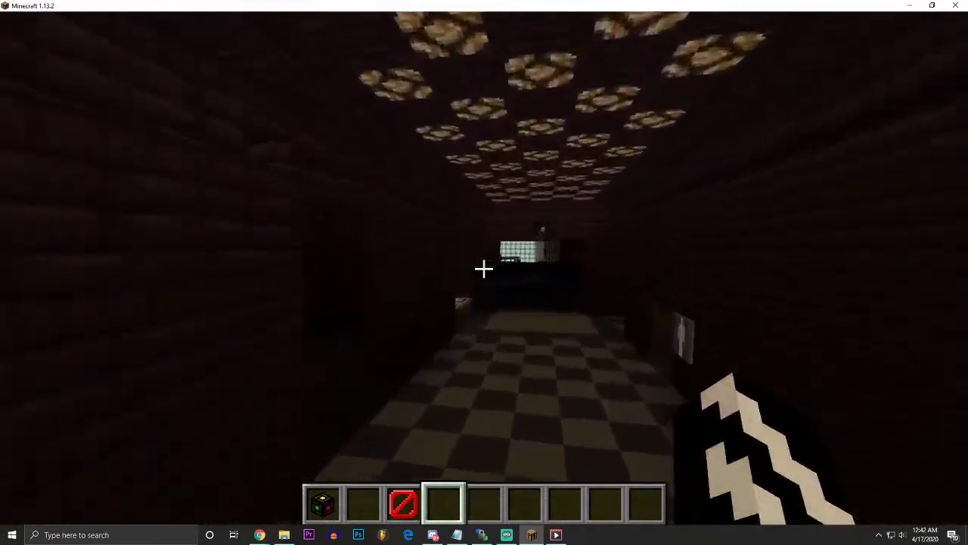
key(w)
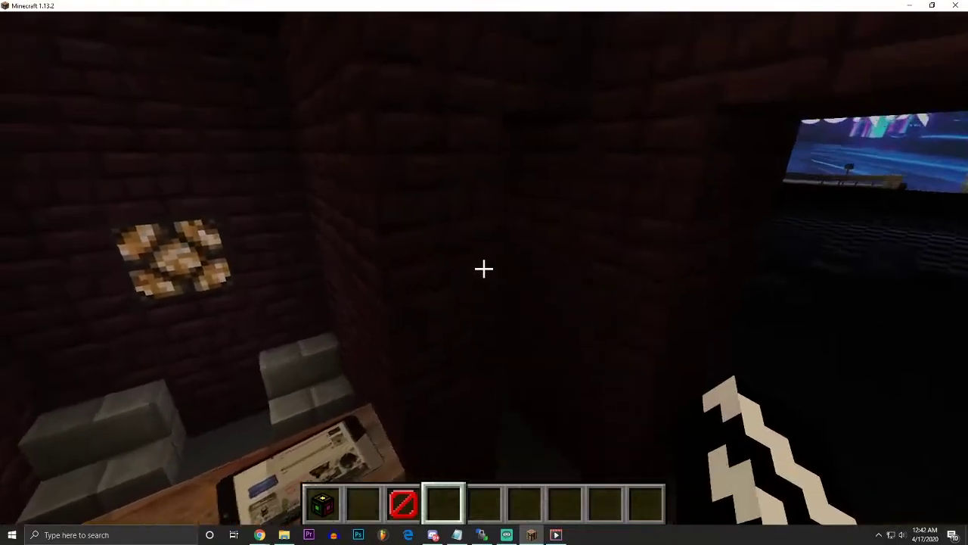
Enter the main hall and cross the checkered dance floor to view the stage and its video screen up close.
key(w)
key(w)
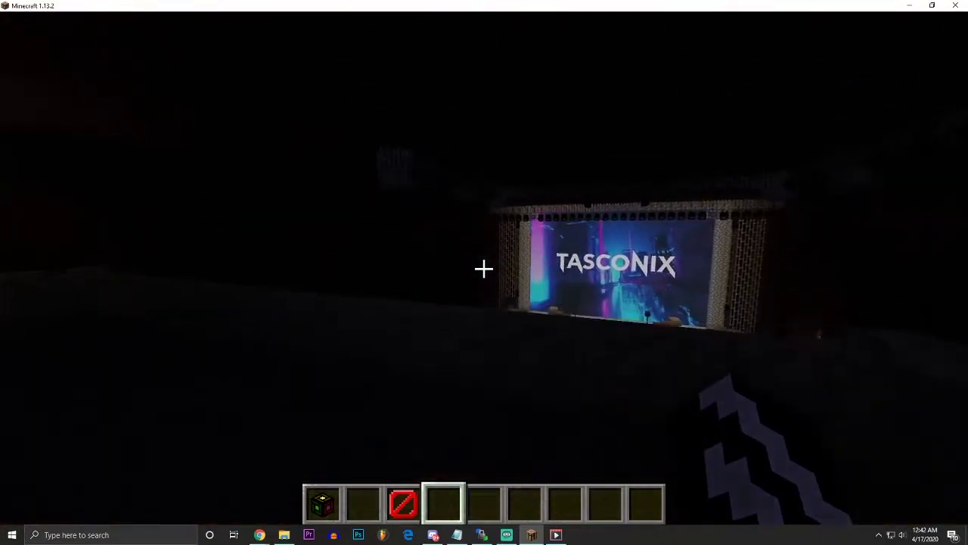
key(w)
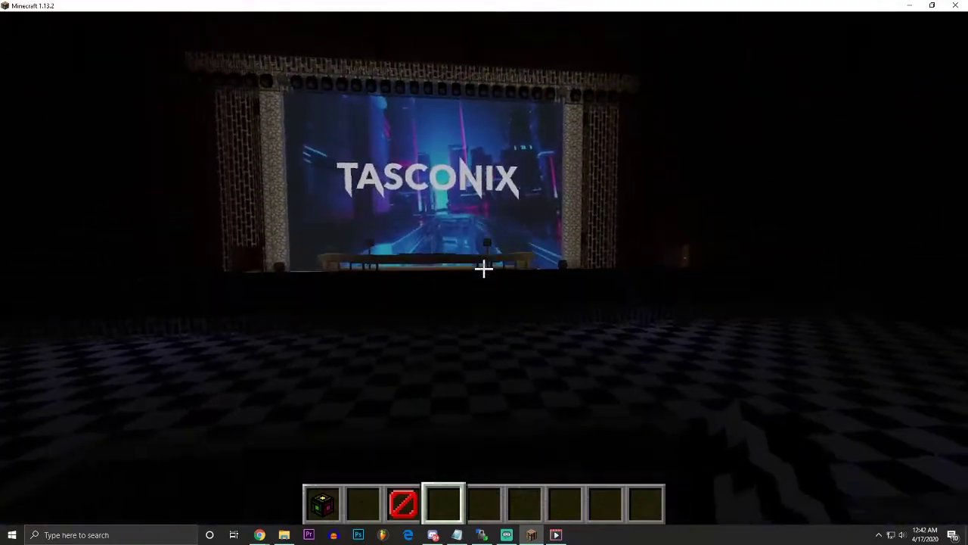
key(w)
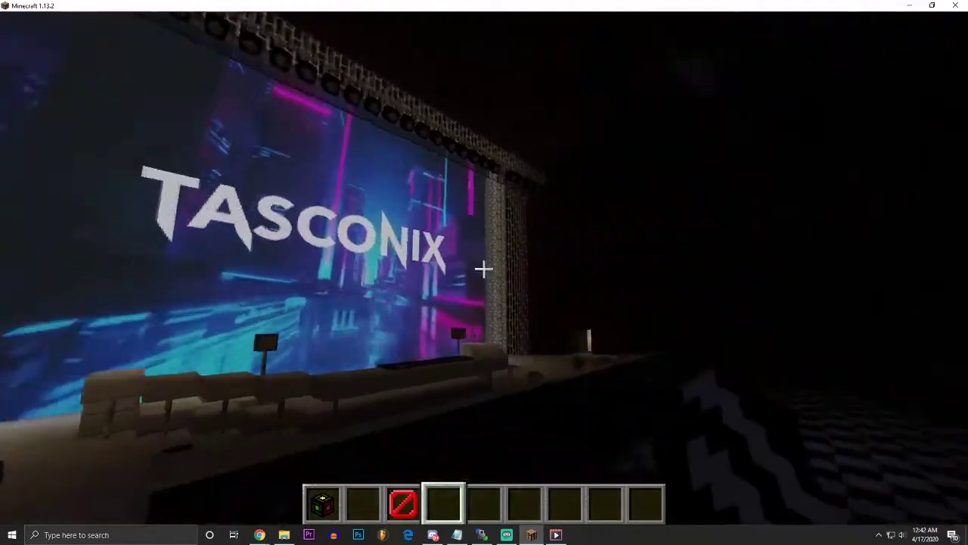
key(s)
key(w)
key(w)
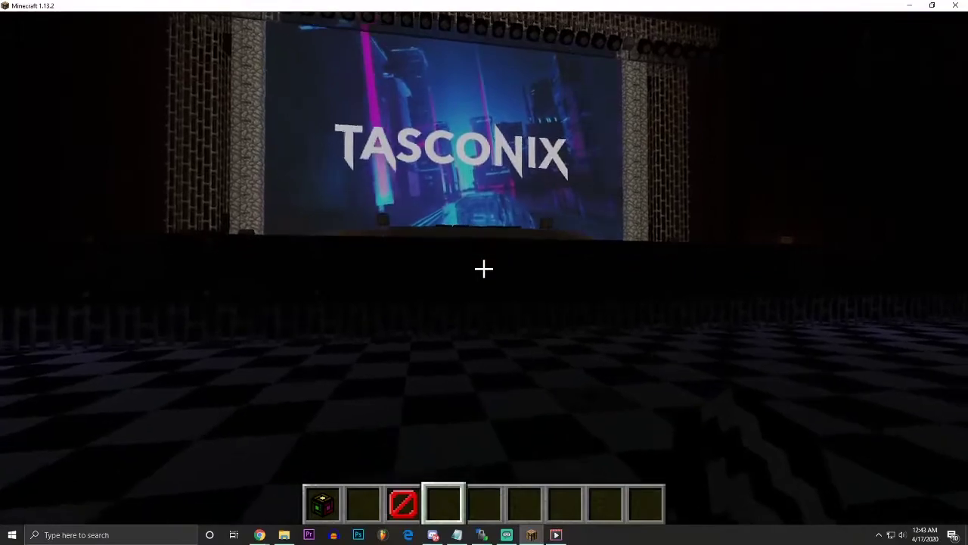
Check in the game options that portal_pack_s0 (2) is among the selected resource packs, and return to the game.
key(Escape)
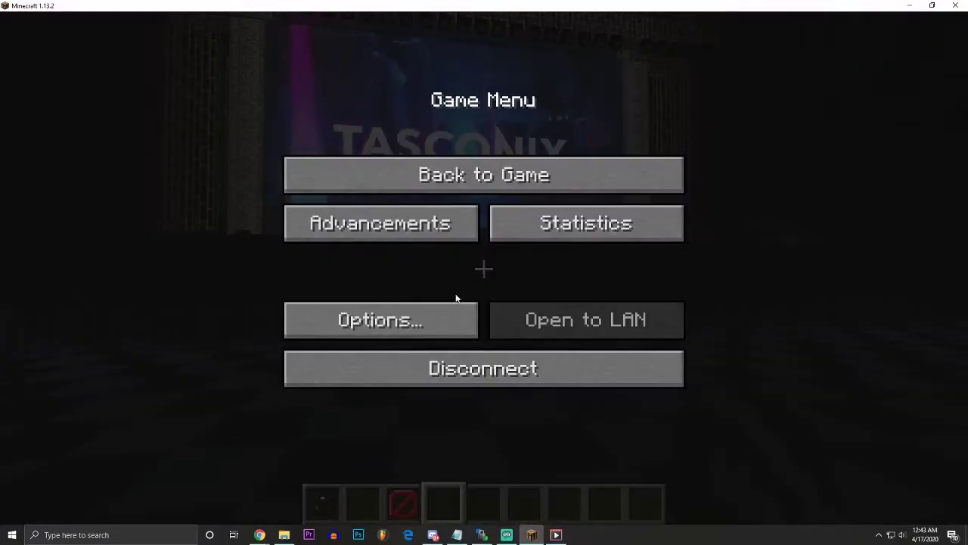
click(399, 313)
click(318, 345)
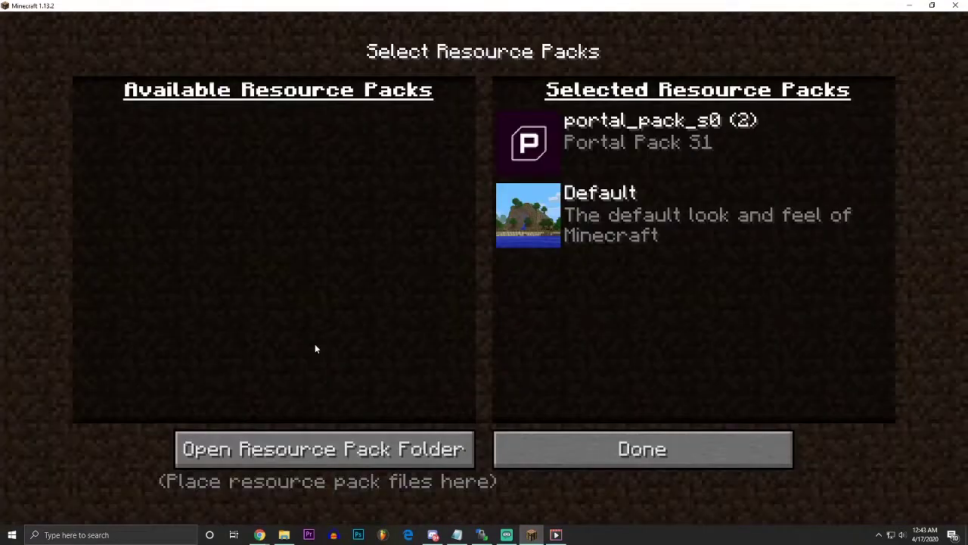
mouse_move(590, 149)
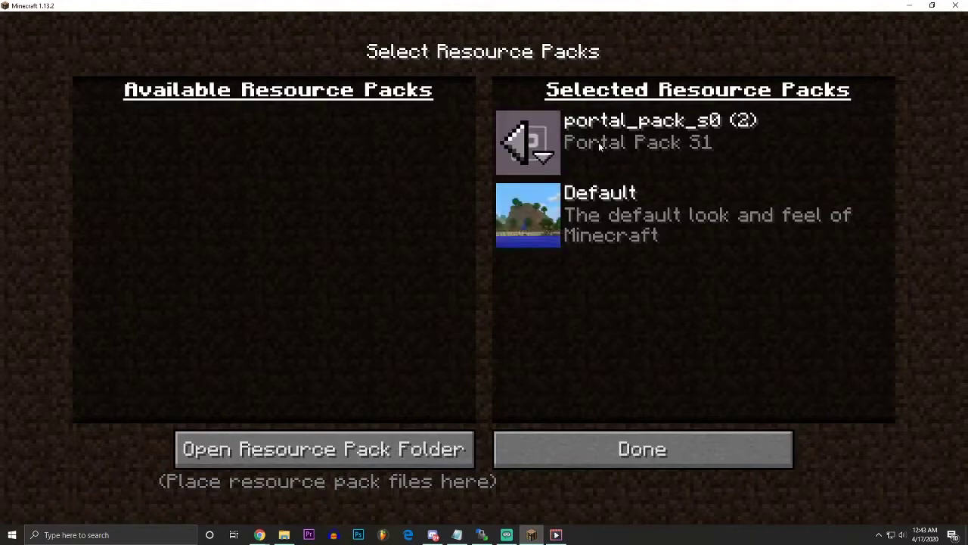
click(581, 446)
key(Escape)
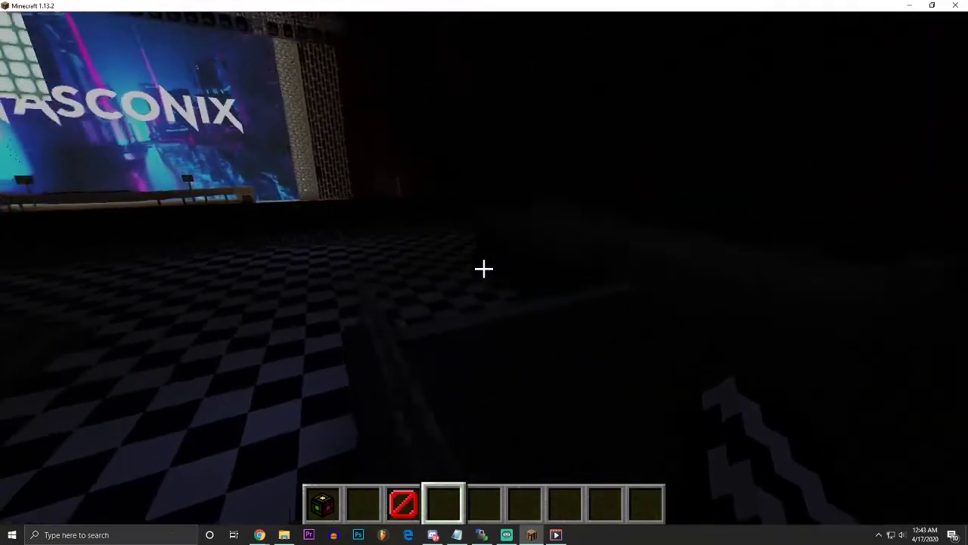
View the hall from the stage, and cross the dance floor to the raised area at the back.
key(w)
key(w)
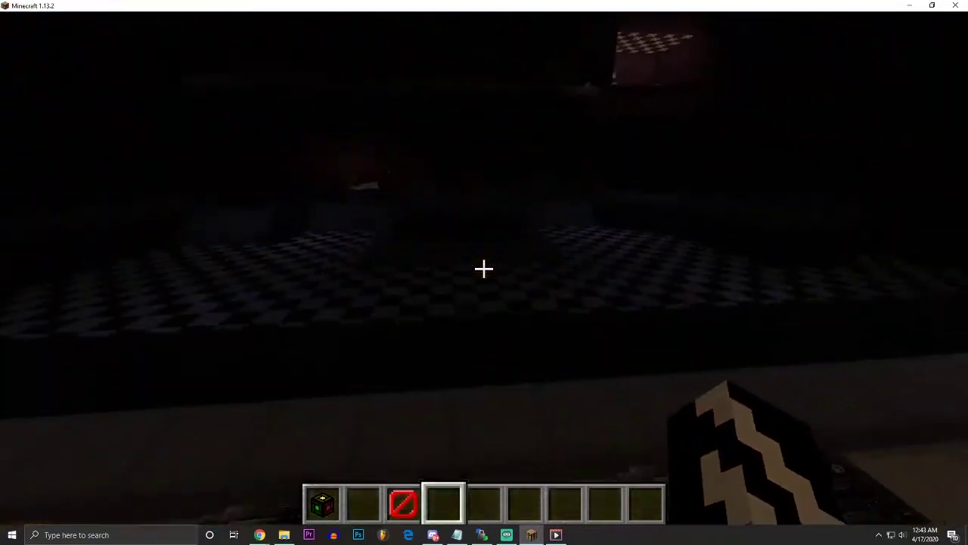
key(w)
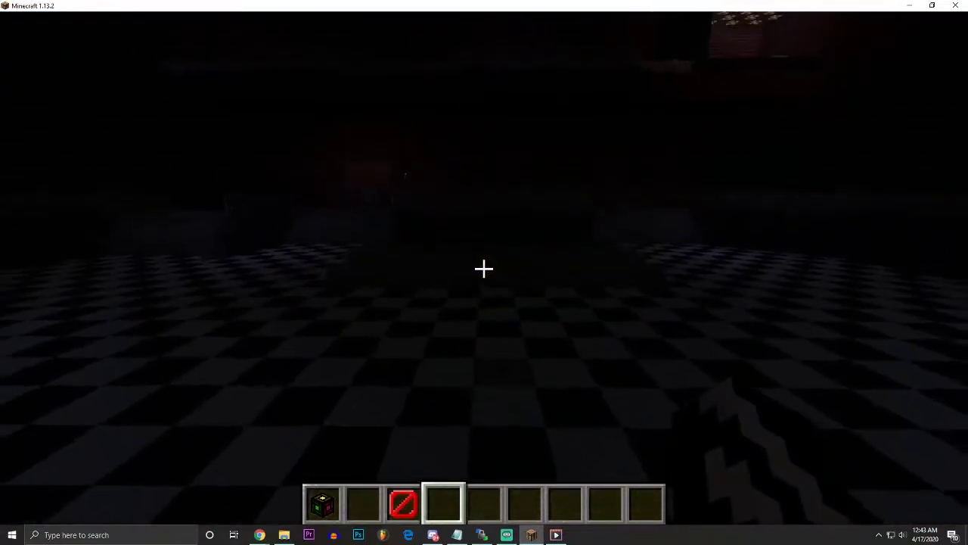
key(w)
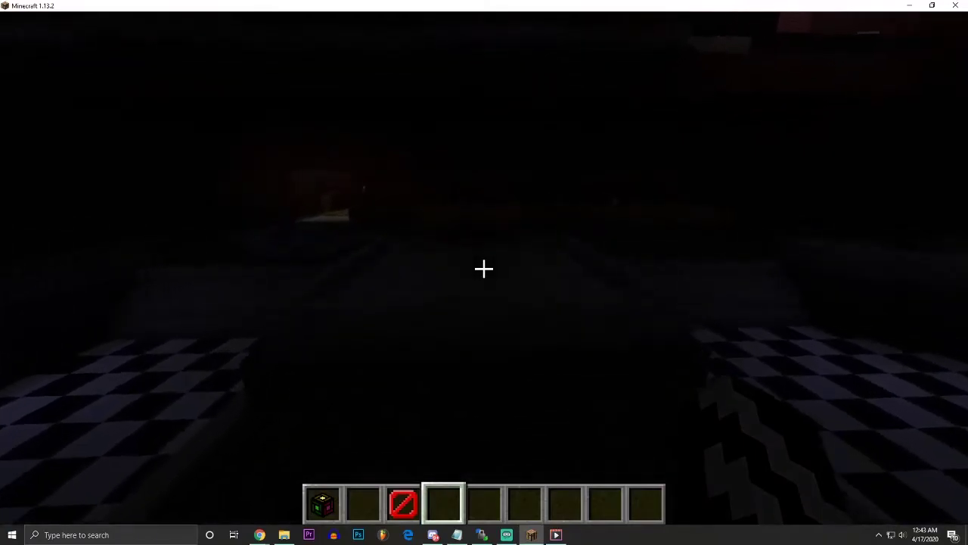
key(w)
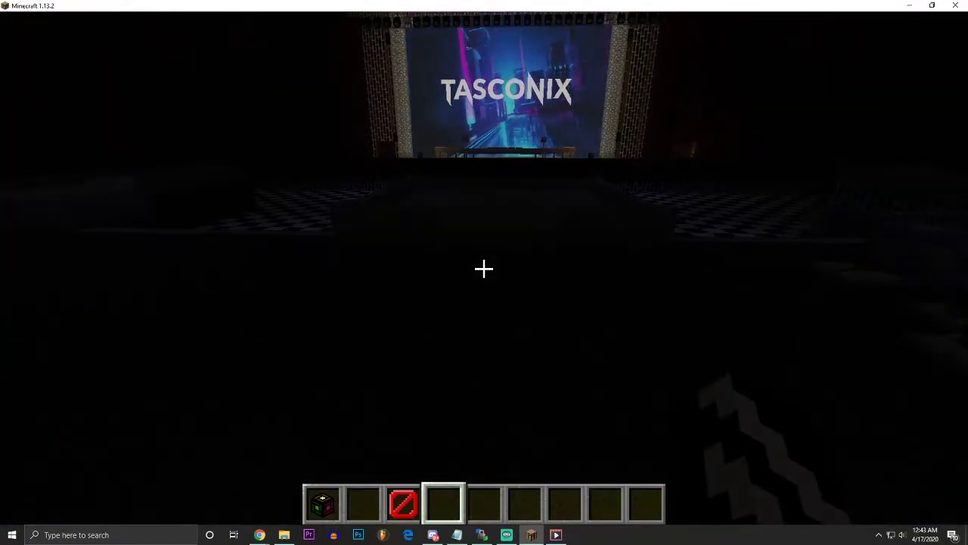
Return from the back of the hall to the DJ booth on stage, and briefly open and close the chat.
key(s)
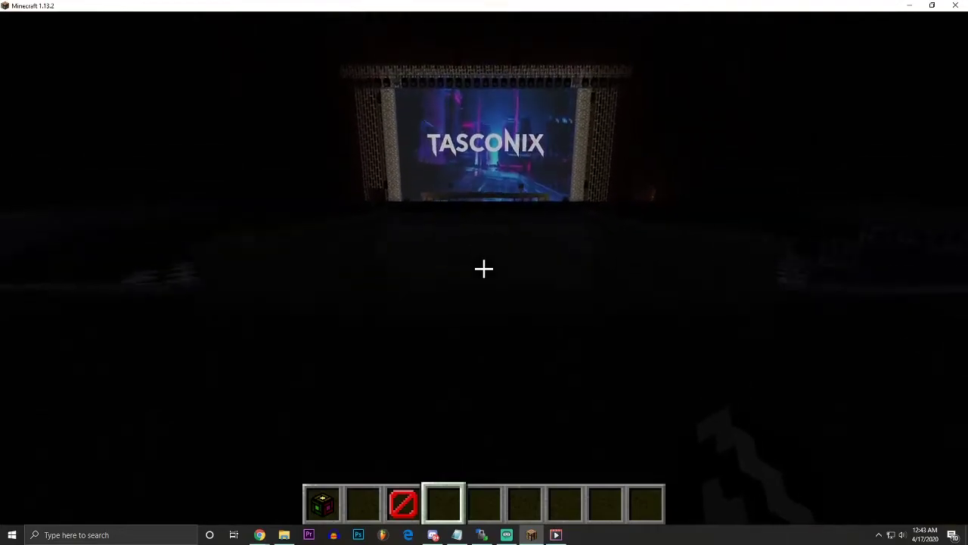
key(w)
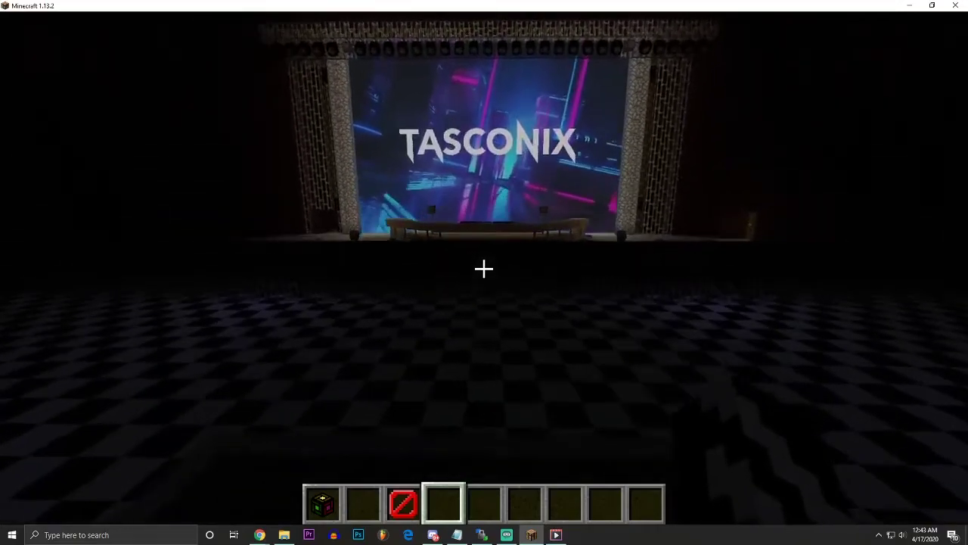
key(w)
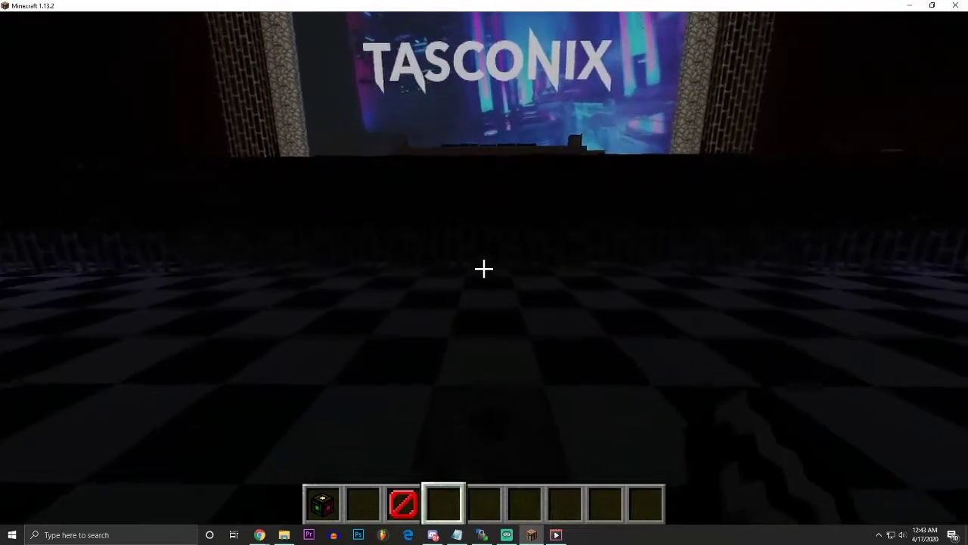
key(w)
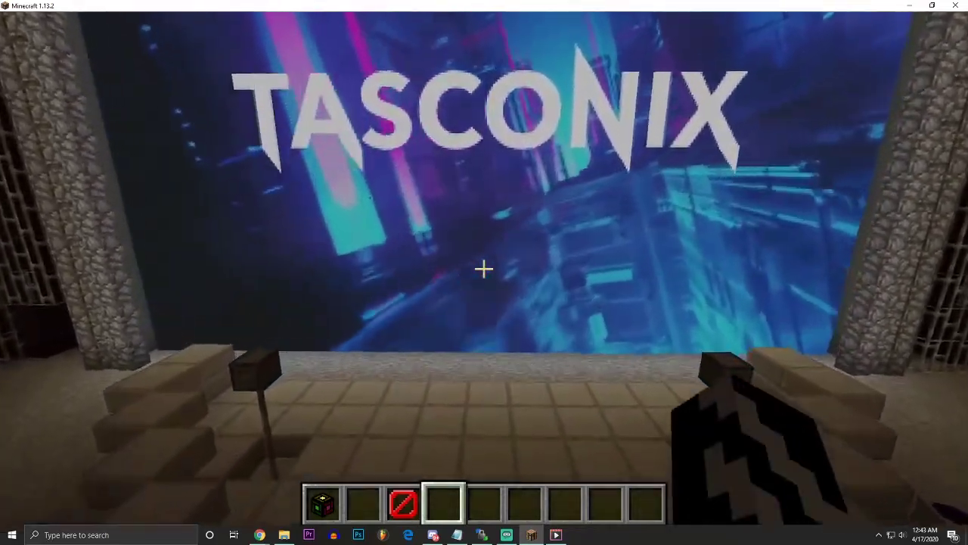
key(w)
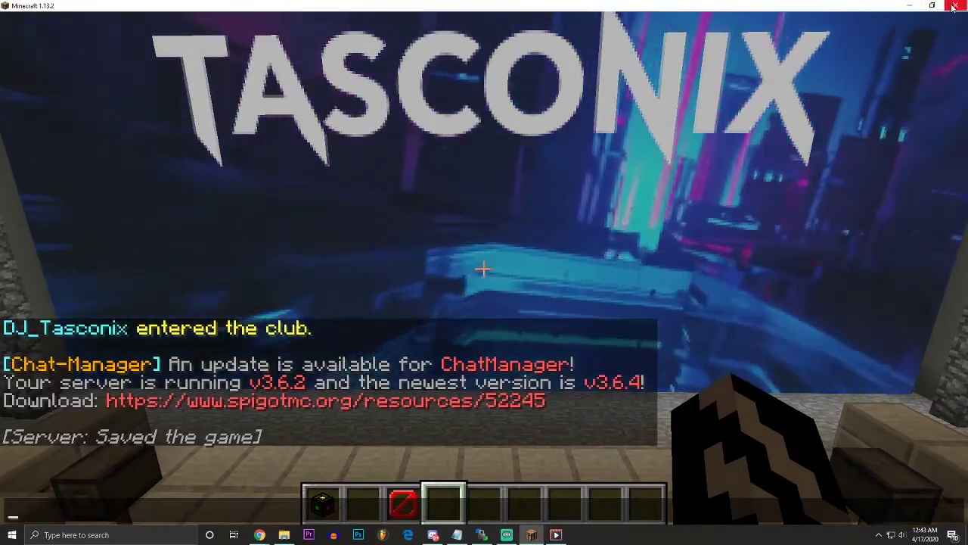
key(t)
key(Escape)
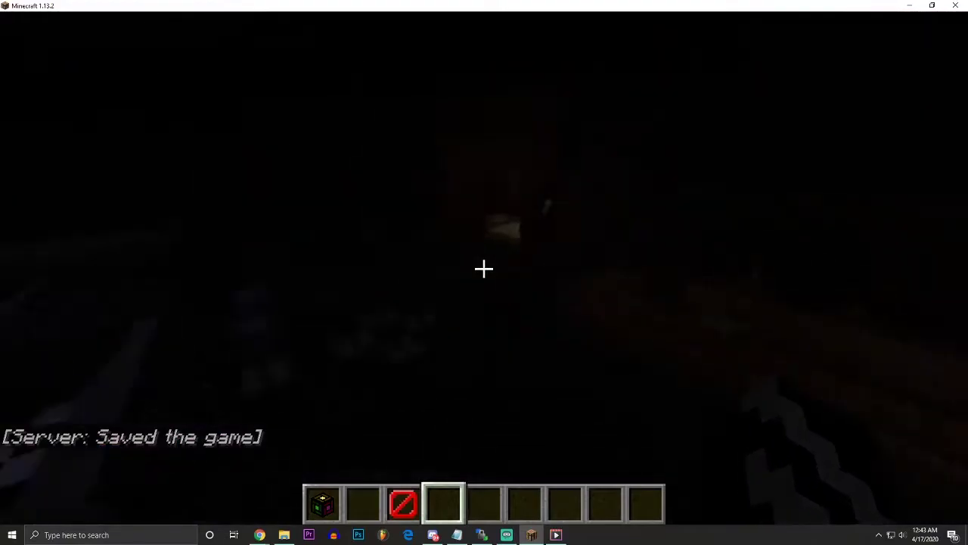
Review the selected resource packs, open the resourcepacks folder to check its contents, close it, and return to the game.
key(Escape)
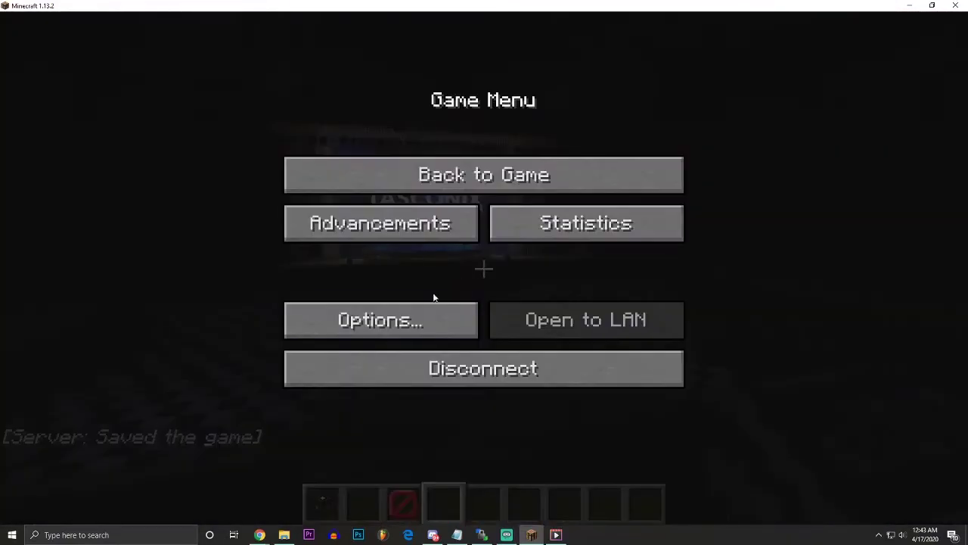
click(407, 321)
click(394, 346)
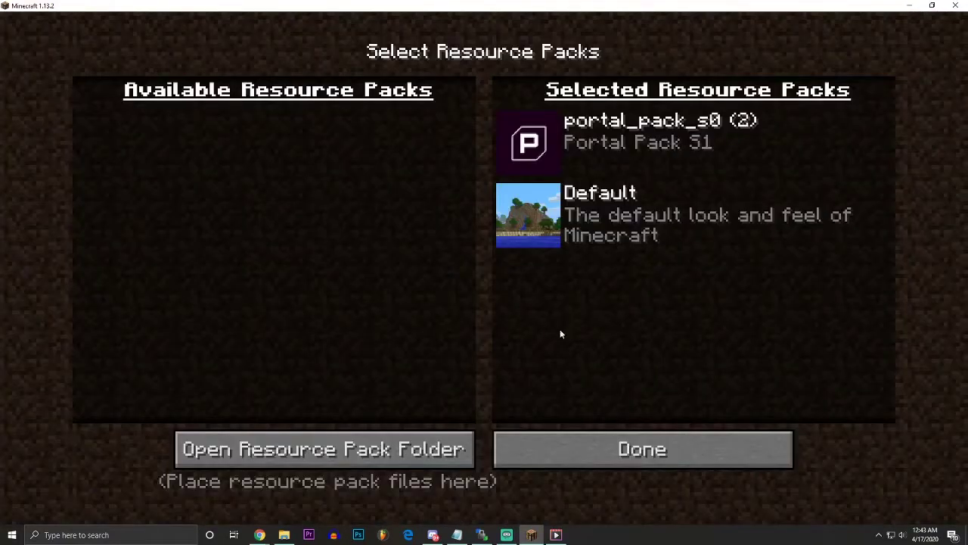
click(267, 449)
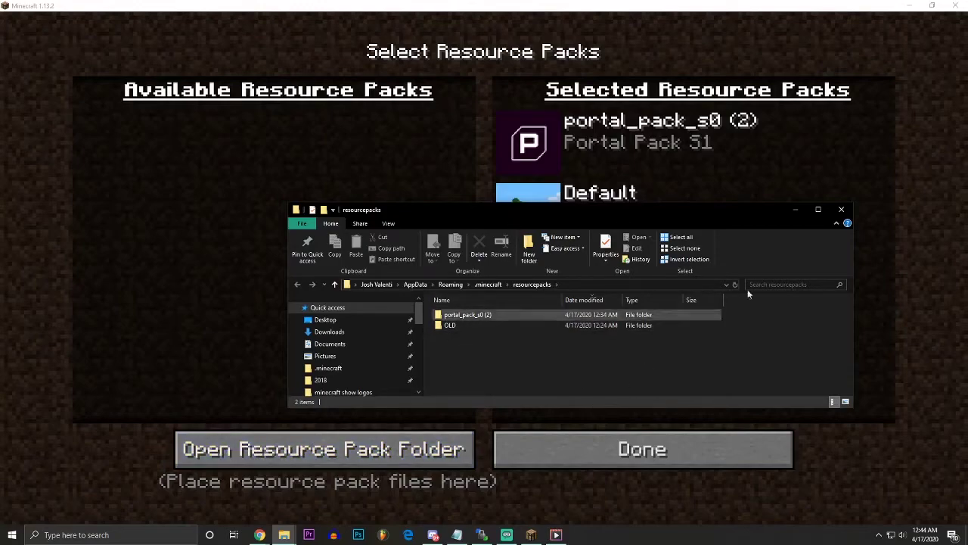
click(849, 211)
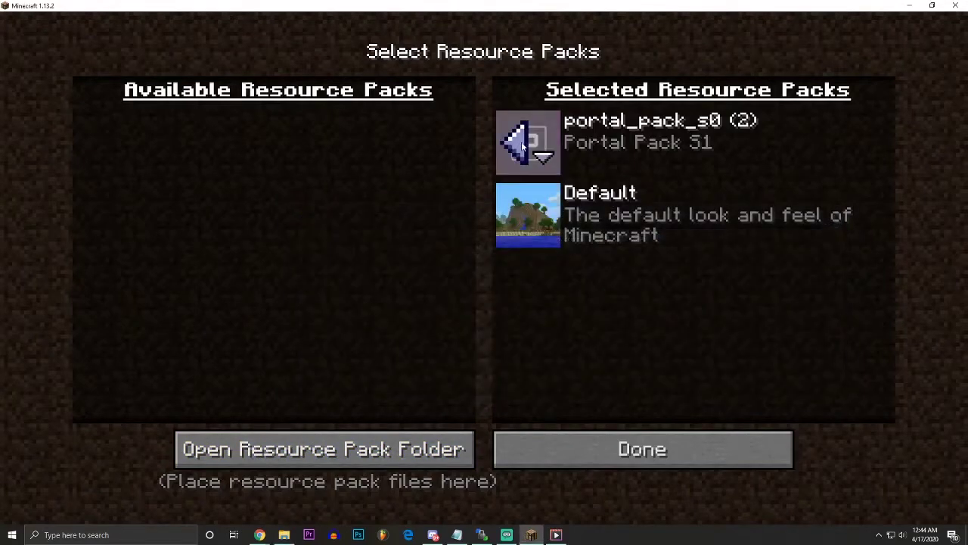
click(604, 448)
click(605, 452)
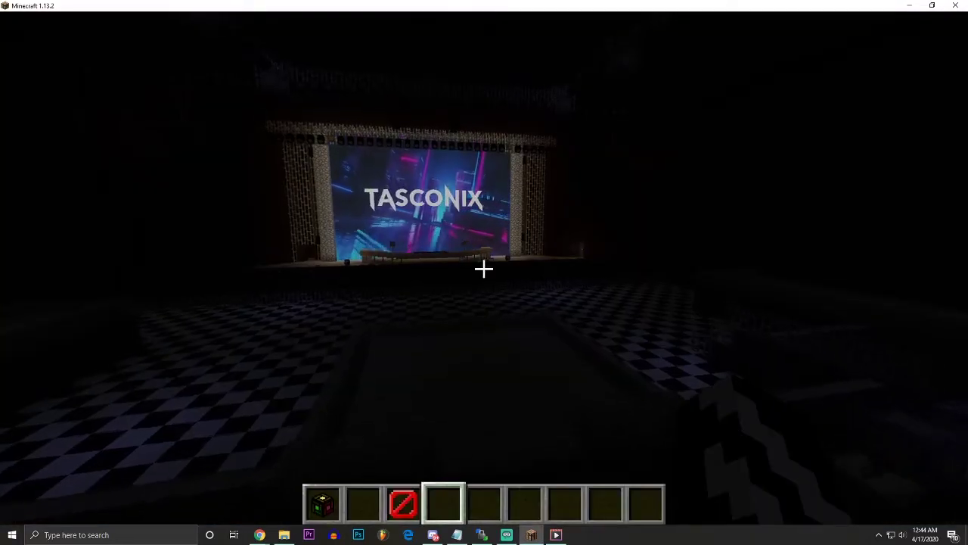
Walk from the back of the hall across the dance floor toward the stage.
key(w)
key(w)
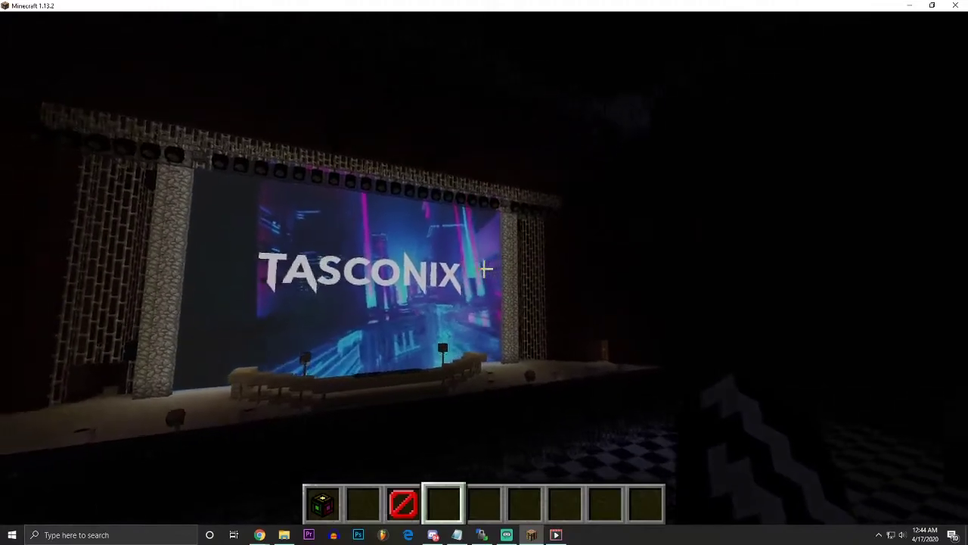
Walk across the checkered dance floor toward the stage, and step back to view the TASCONIX screen.
key(w)
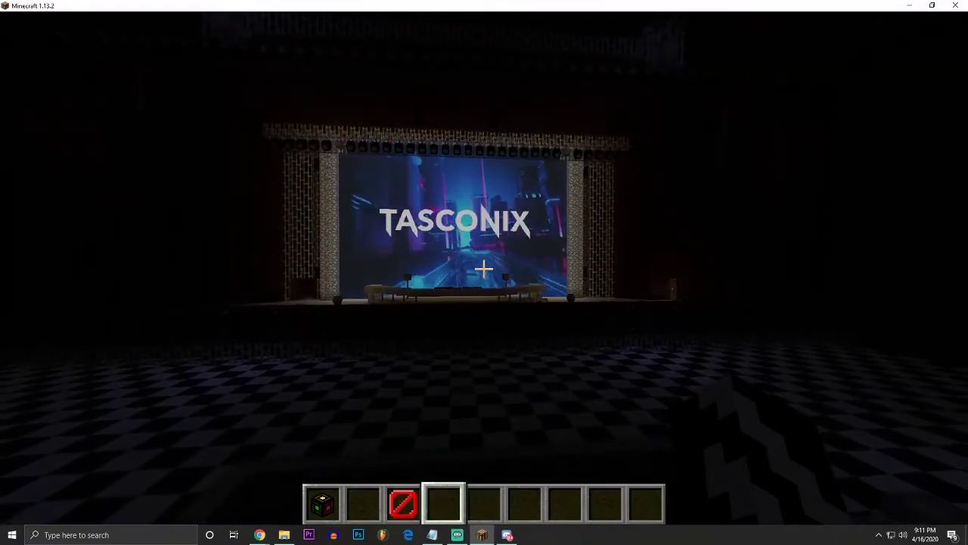
key(w)
key(w)
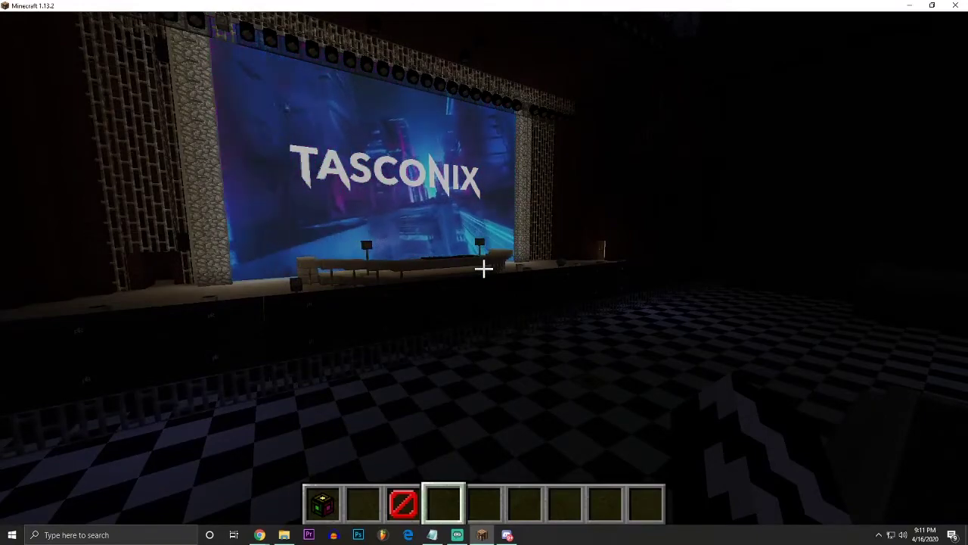
key(s)
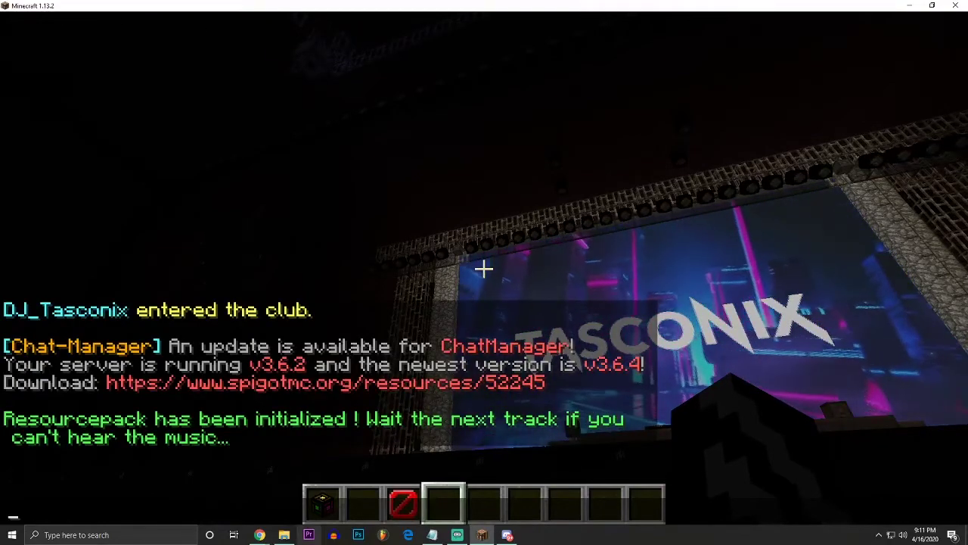
Switch to the Portal Nightclub website in Chrome, open its home page, and go to the "Stream from inside the club below!" section.
click(259, 535)
click(306, 491)
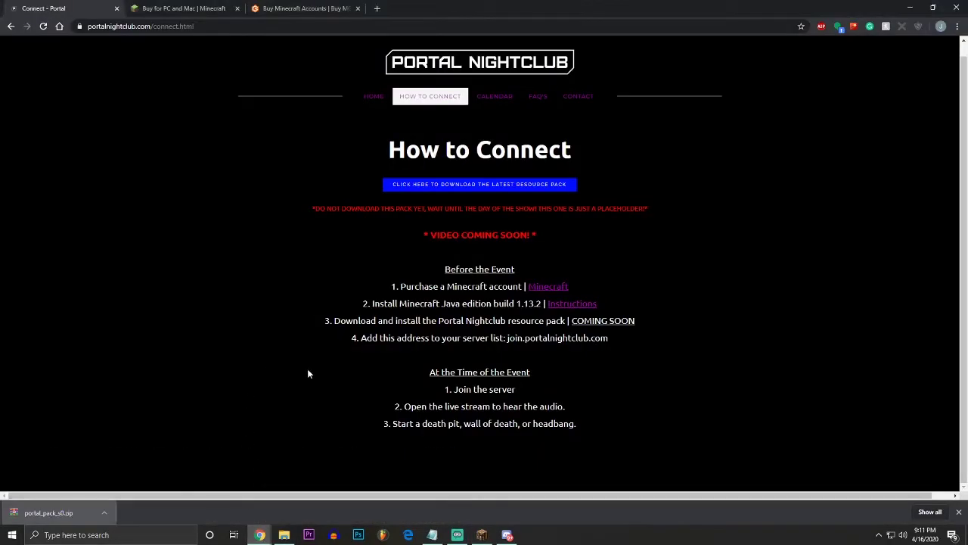
click(375, 98)
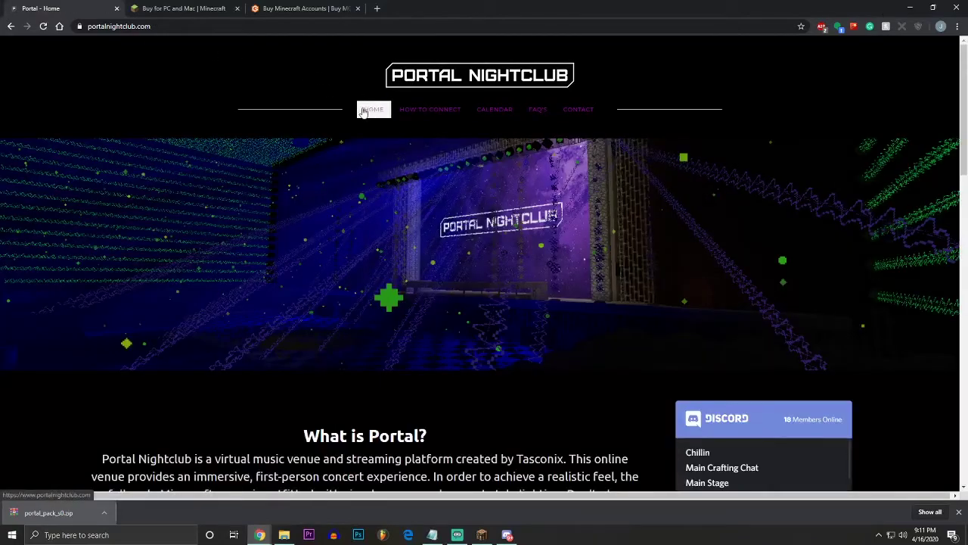
scroll(363, 112, down, 6)
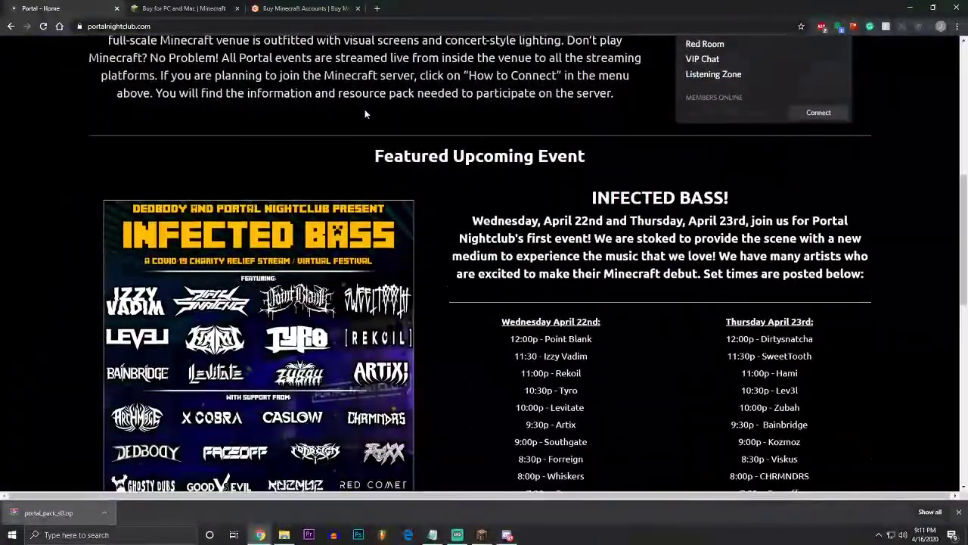
scroll(365, 113, down, 3)
scroll(442, 209, down, 4)
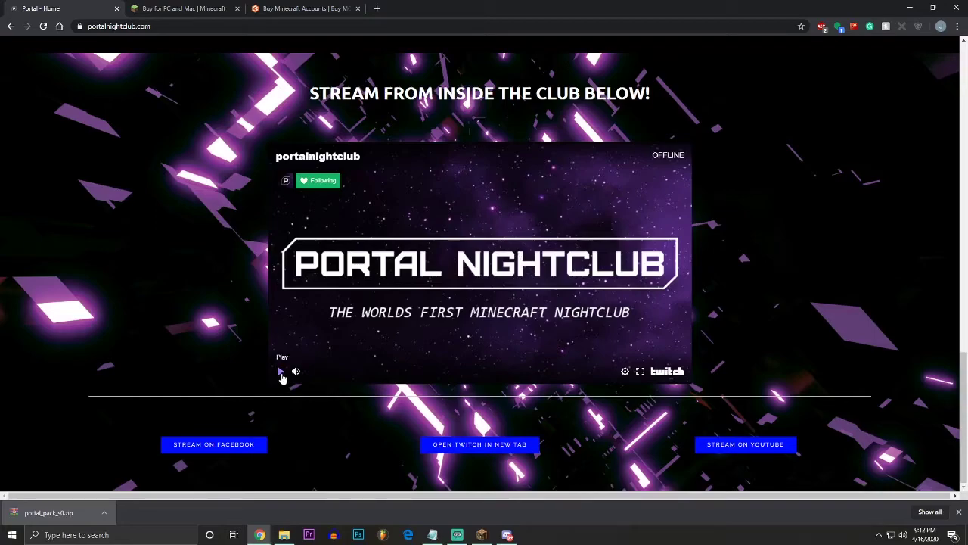
Start playback of the embedded portalnightclub Twitch stream and bring up its volume control.
click(280, 372)
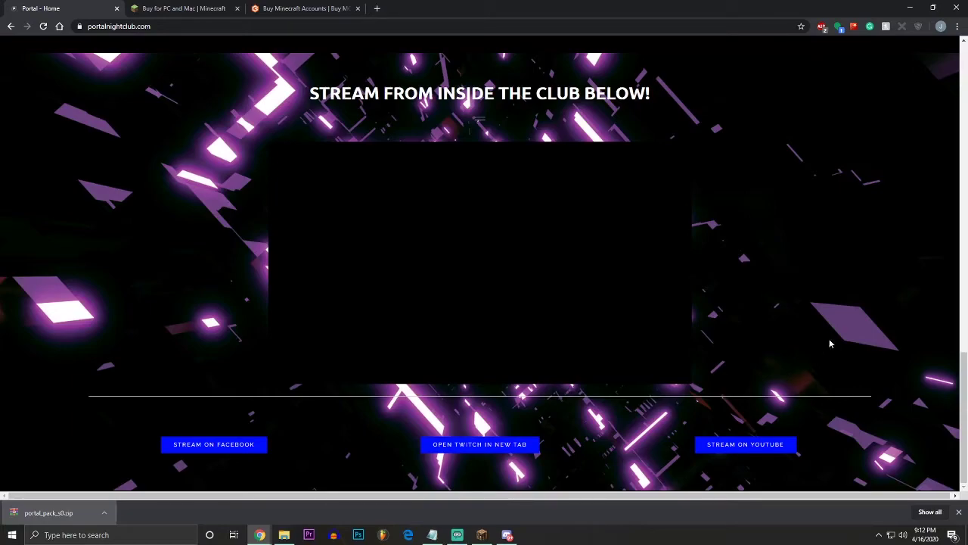
mouse_move(557, 286)
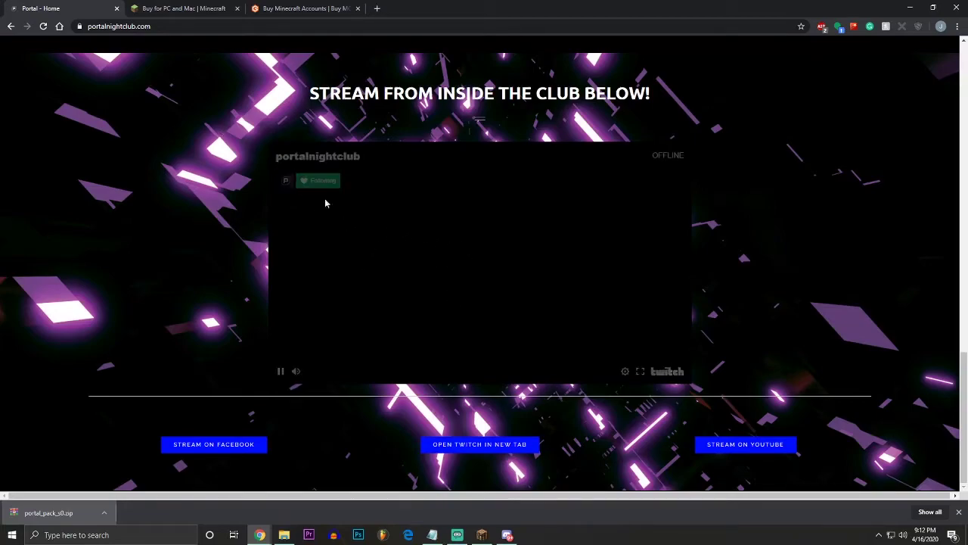
mouse_move(298, 379)
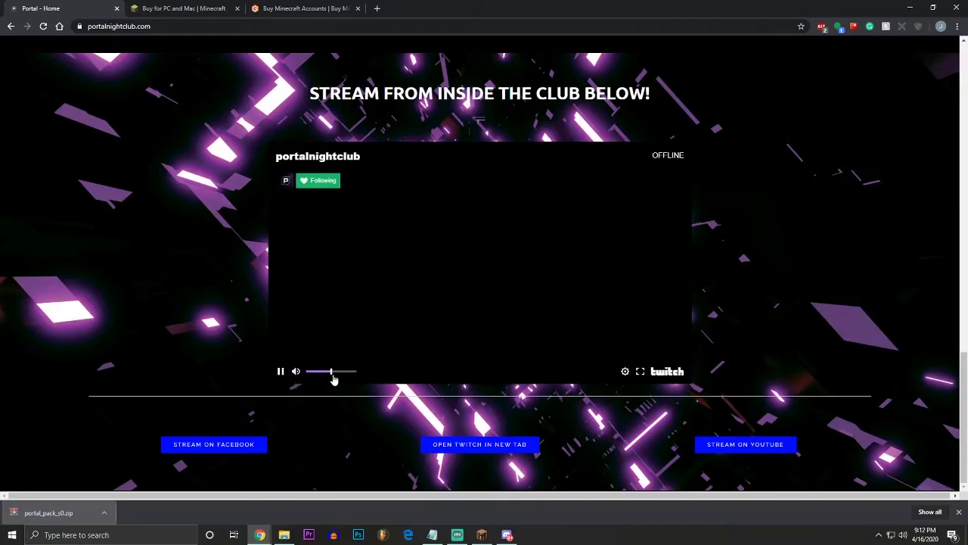
key(XF86AudioPlay)
Return to Minecraft, resume the game, and walk across the dance floor to face the stage.
click(913, 10)
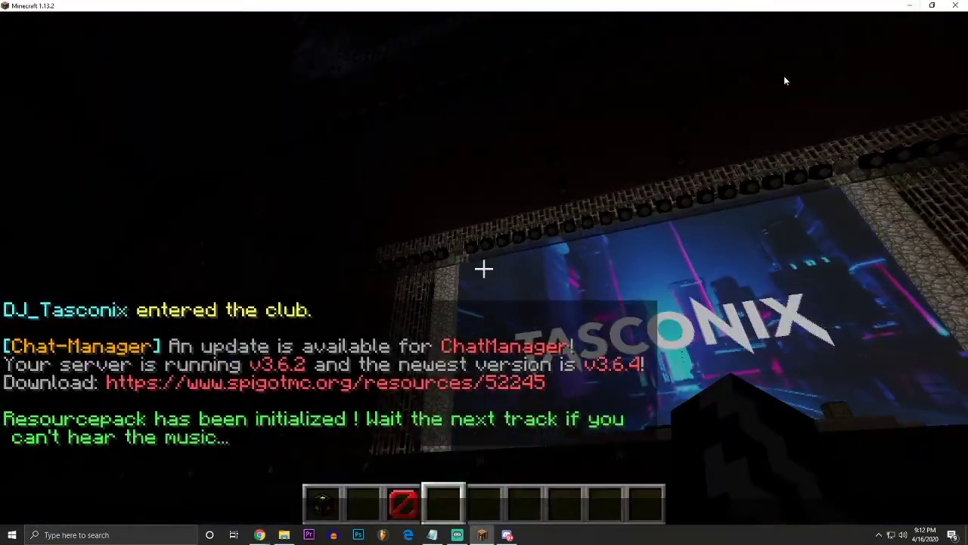
click(449, 307)
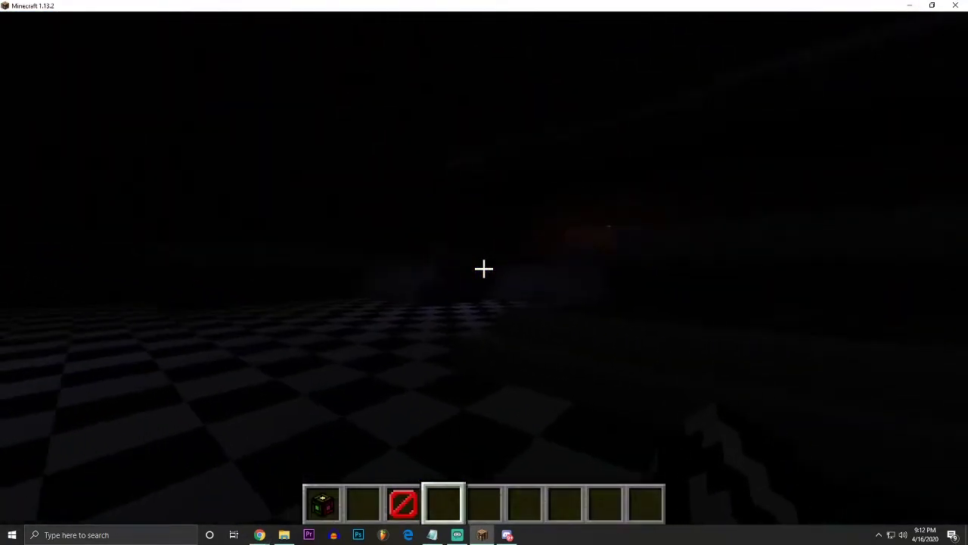
key(w)
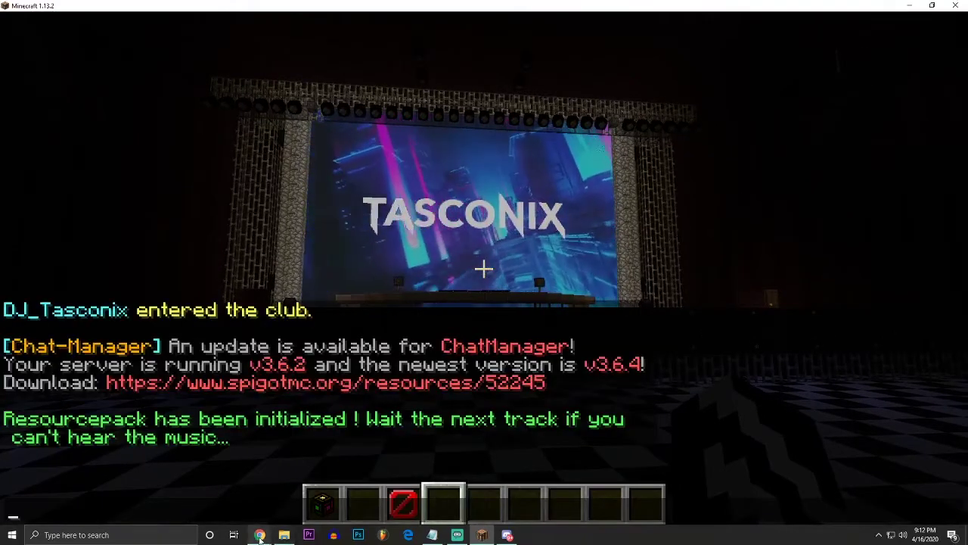
Switch to Chrome, view Portal Nightclub's YouTube and Facebook pages, and go back to the Portal home page.
click(257, 512)
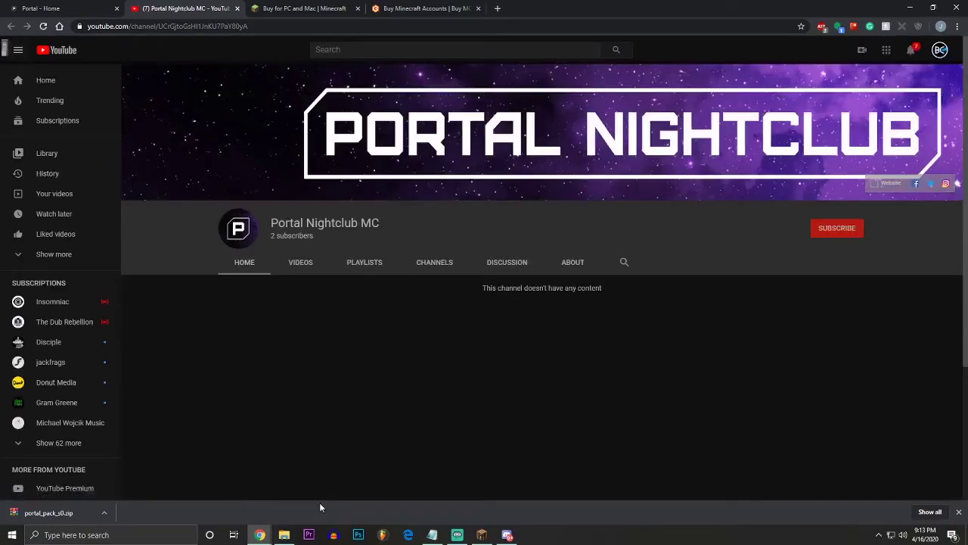
click(72, 6)
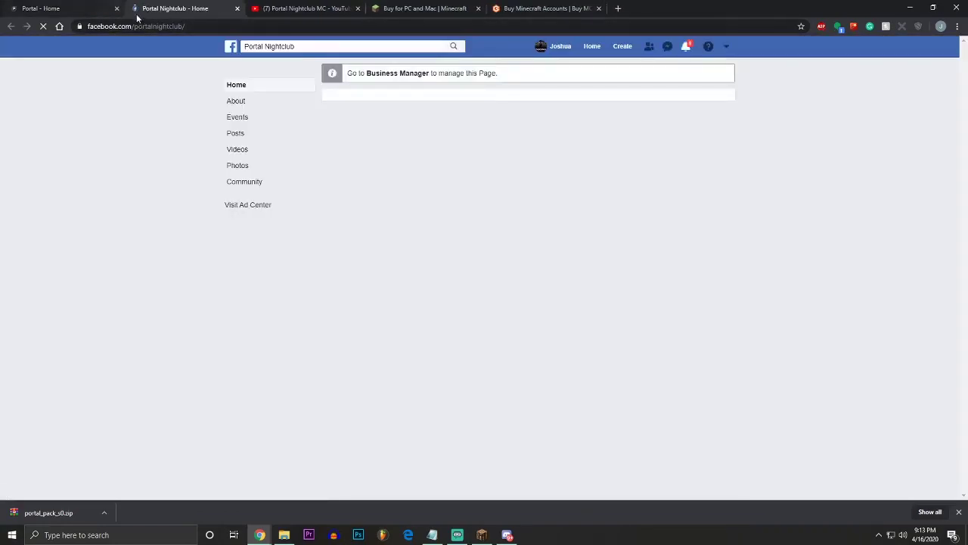
click(39, 7)
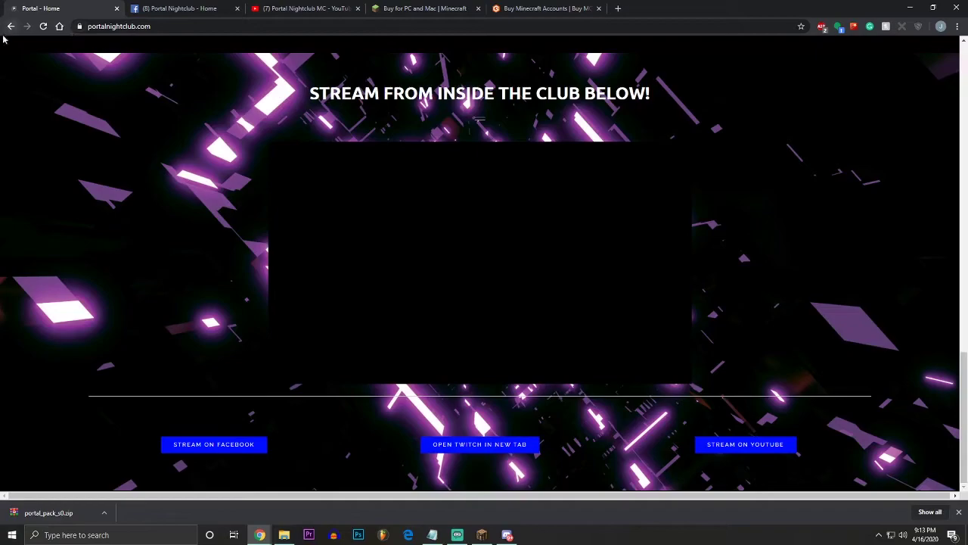
Return to Minecraft, change the camera to first-person view, and walk through the lobby by the Portal Nightclub entrance doors.
click(911, 6)
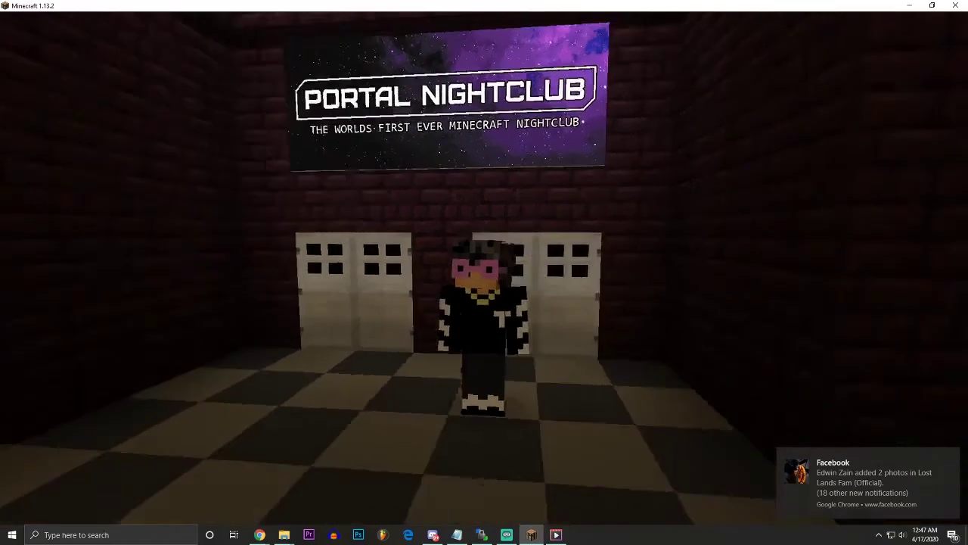
key(F5)
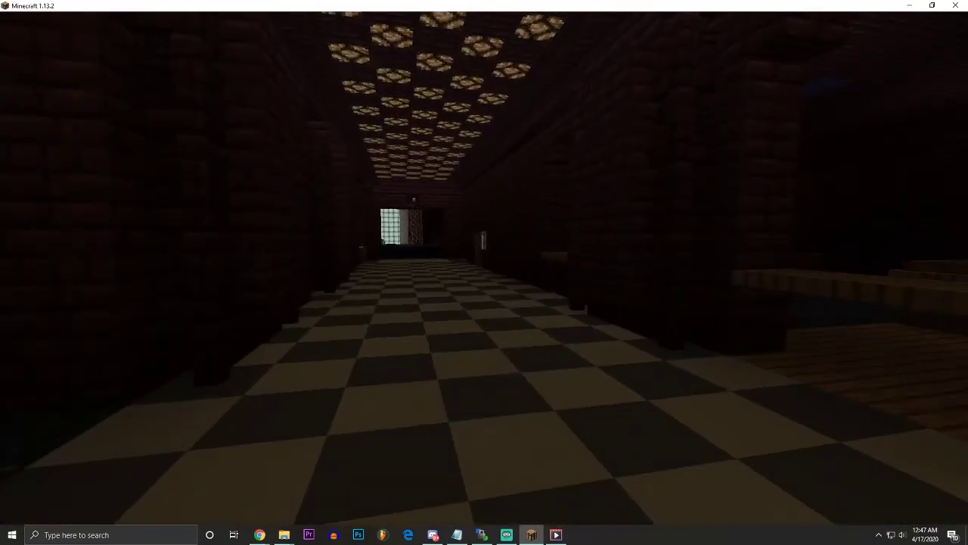
key(w)
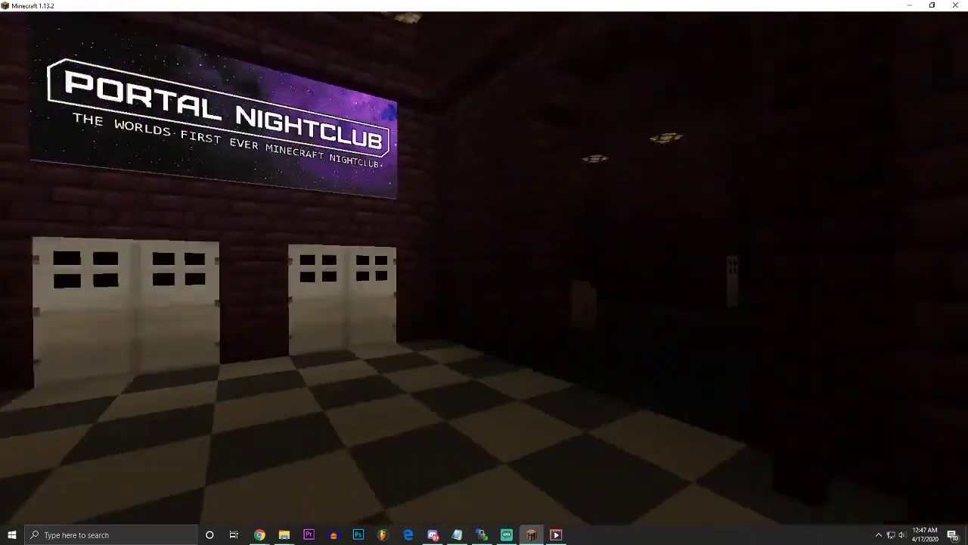